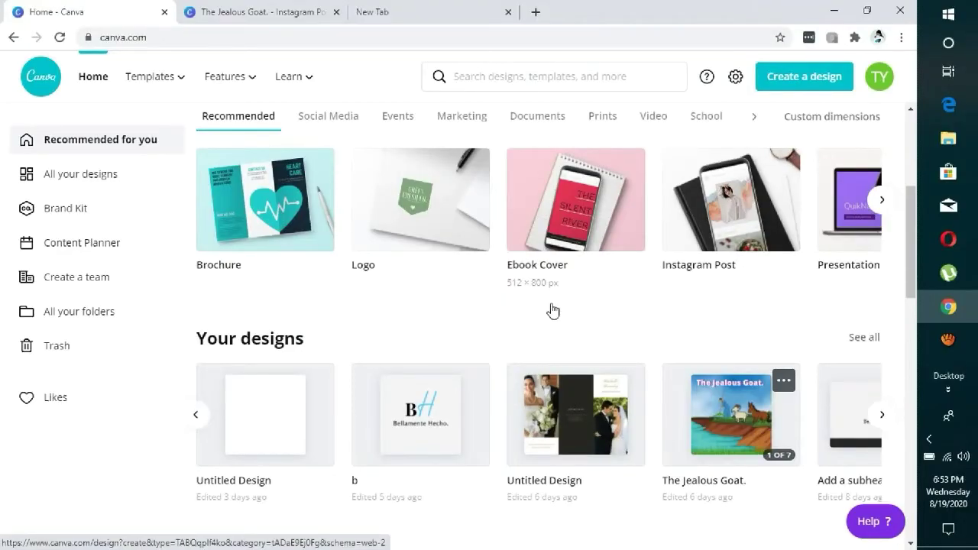
Switch to The Jealous Goat tab and browse its farmer, donkey and goat story pages
scroll(493, 183, up, 3)
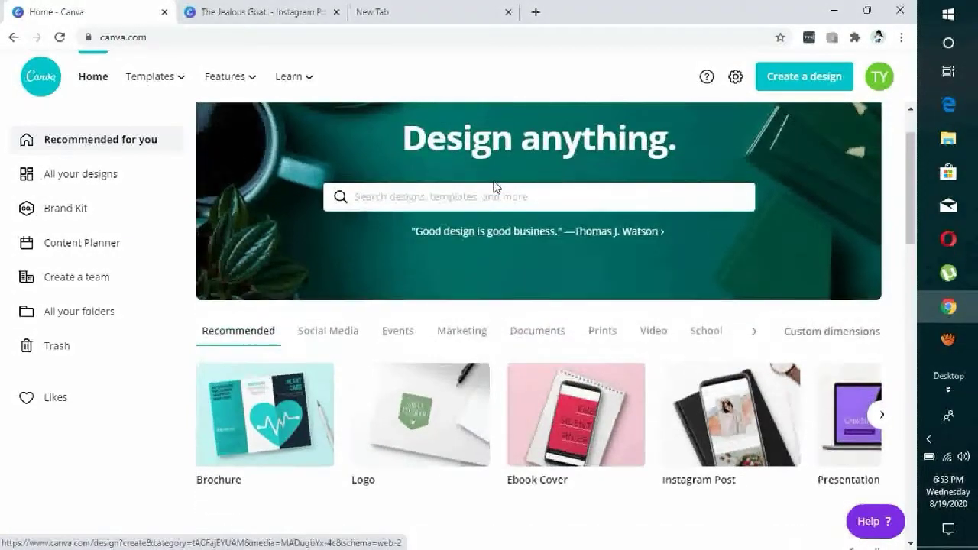
scroll(494, 186, down, 4)
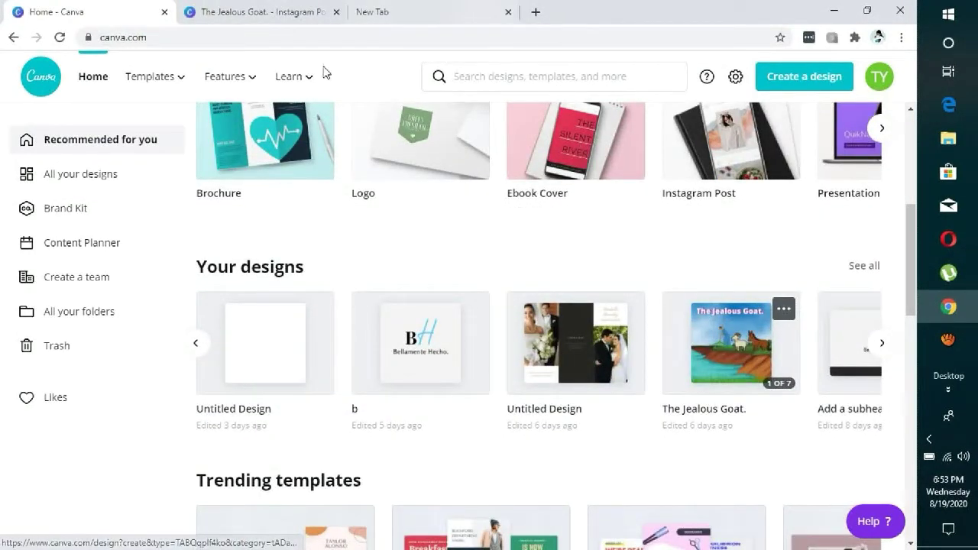
click(233, 11)
scroll(745, 260, up, 4)
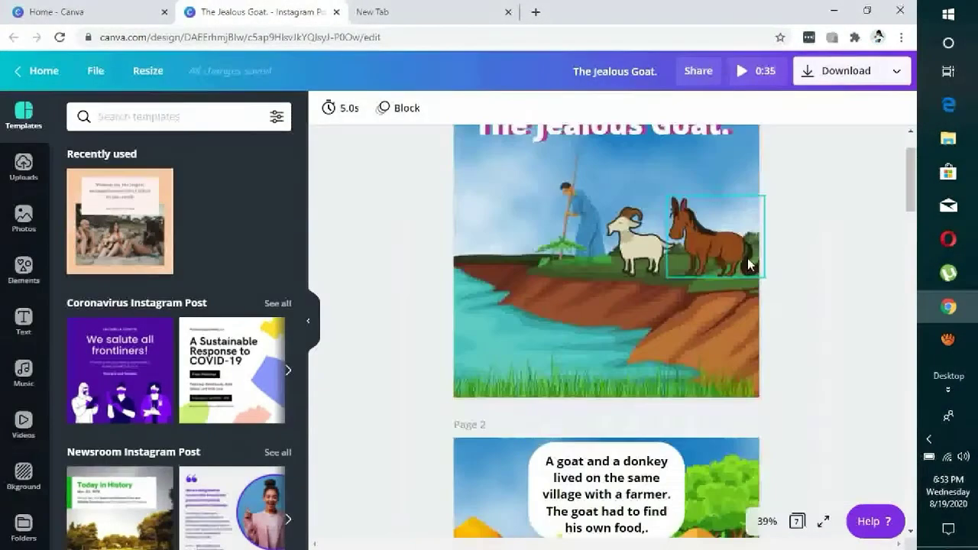
scroll(749, 243, down, 3)
scroll(745, 240, down, 3)
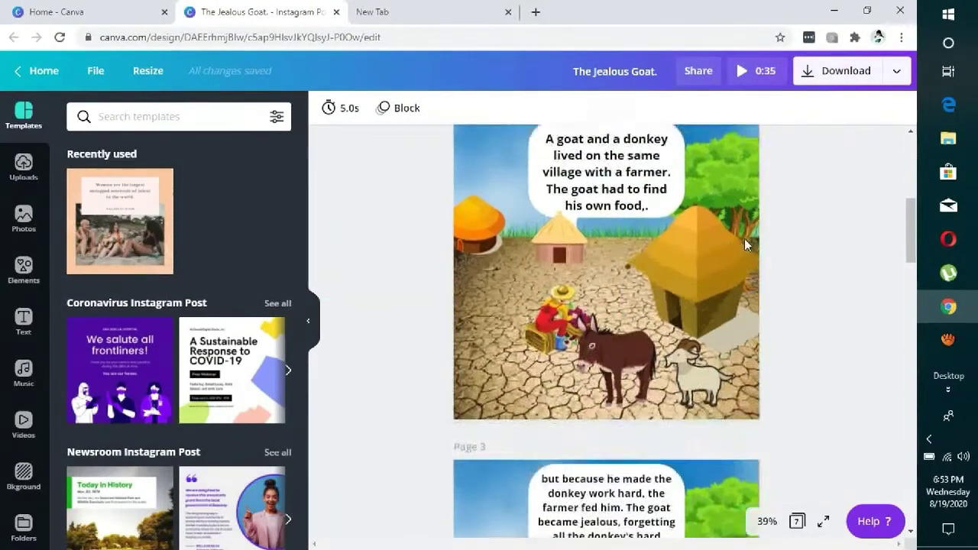
scroll(730, 281, up, 2)
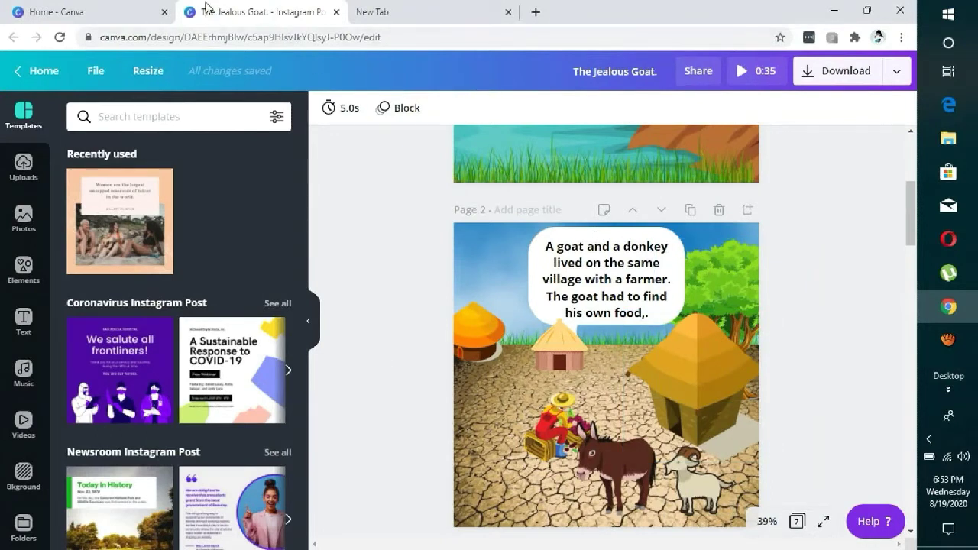
From the Canva home page, find Instagram Posts and open a blank Instagram Post design
click(94, 14)
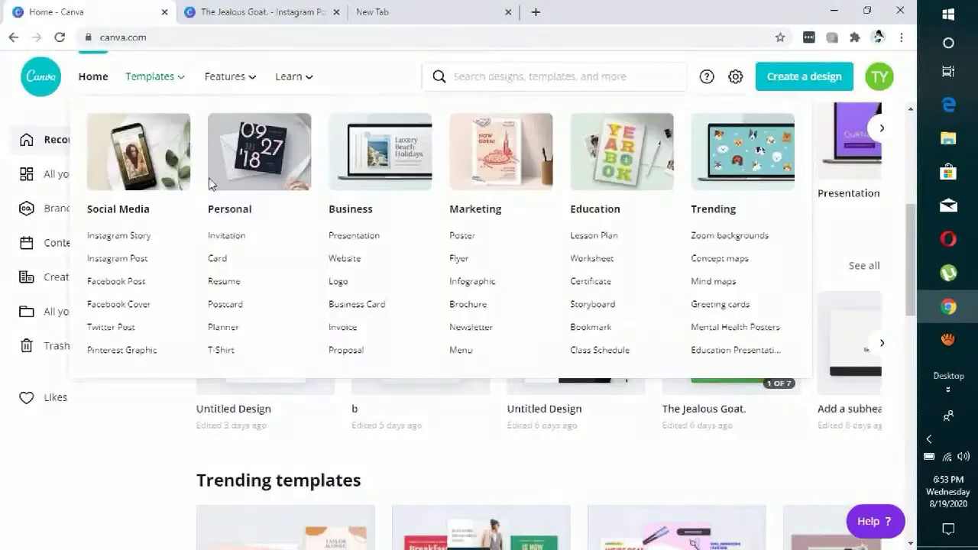
scroll(438, 365, down, 3)
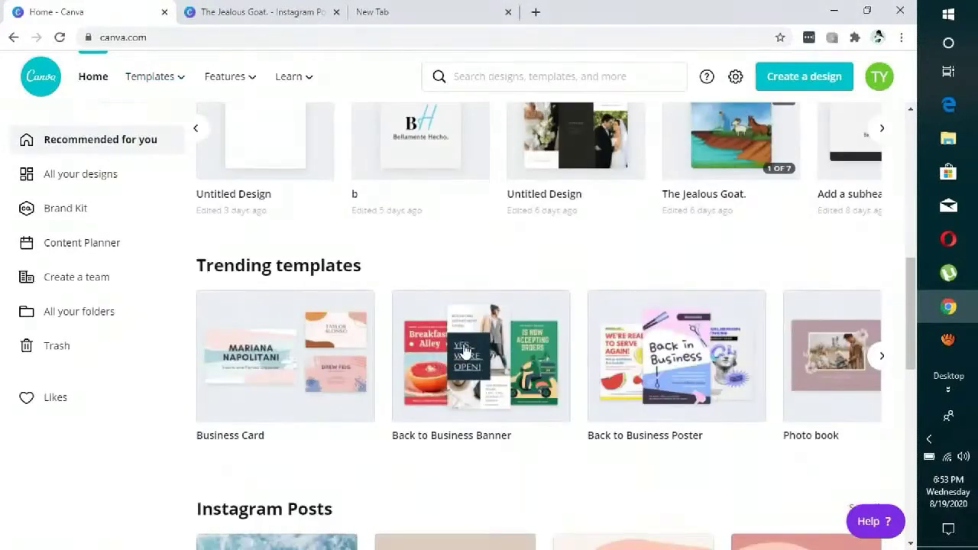
scroll(464, 350, down, 3)
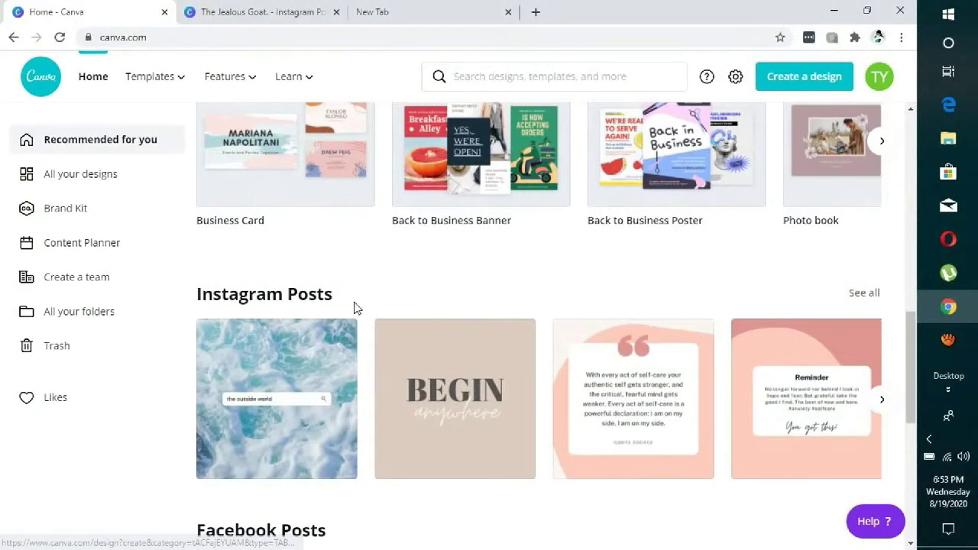
click(863, 297)
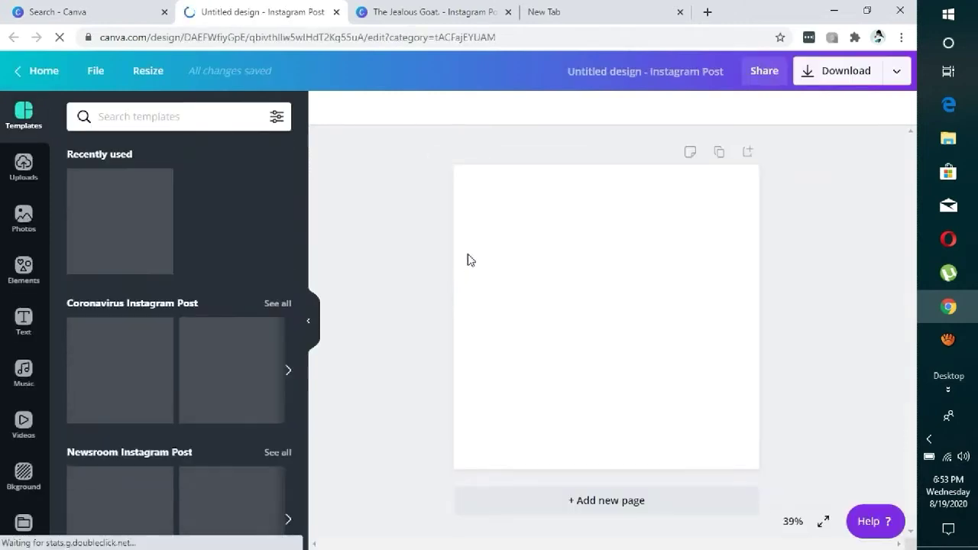
Search the Elements library for 'sky' on the new blank page
click(604, 267)
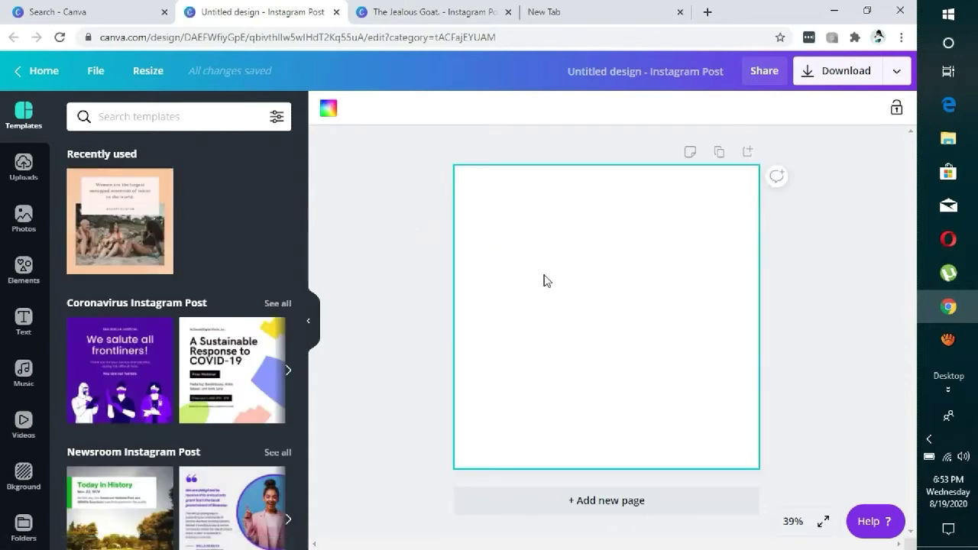
click(23, 272)
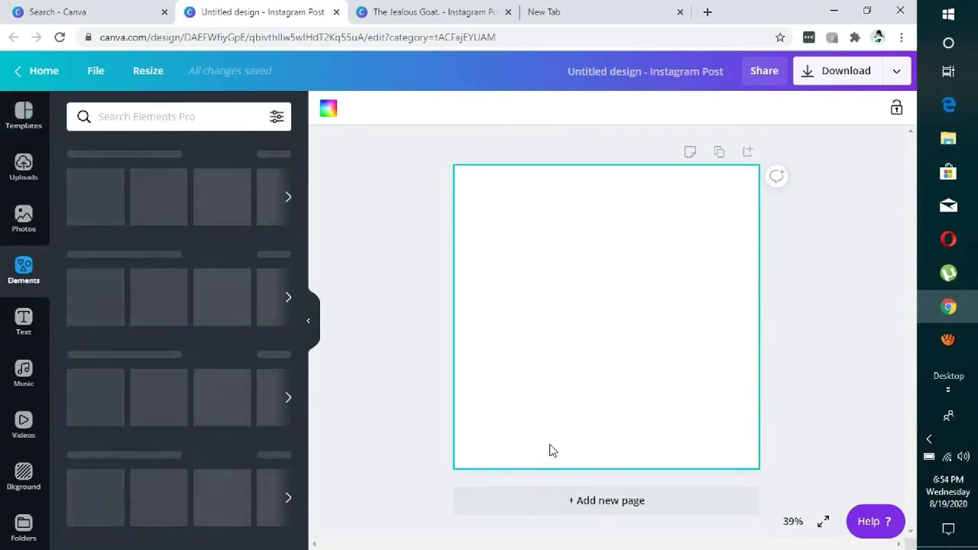
click(135, 114)
text(sky)
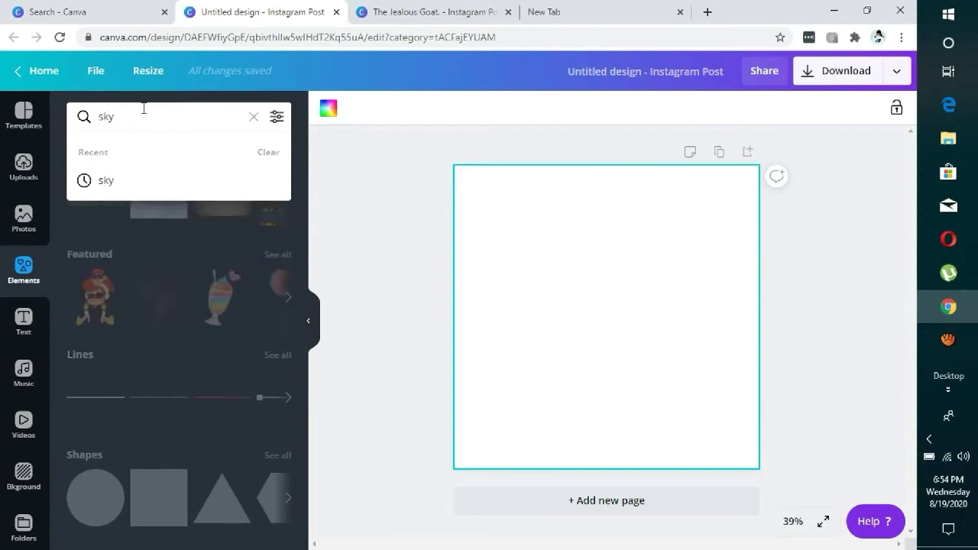
key(Return)
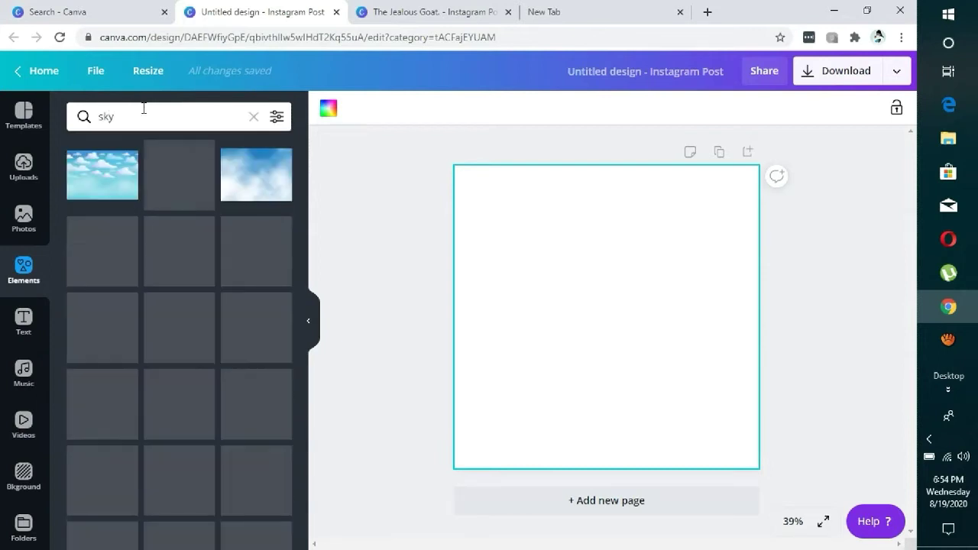
key(ctrl+Tab)
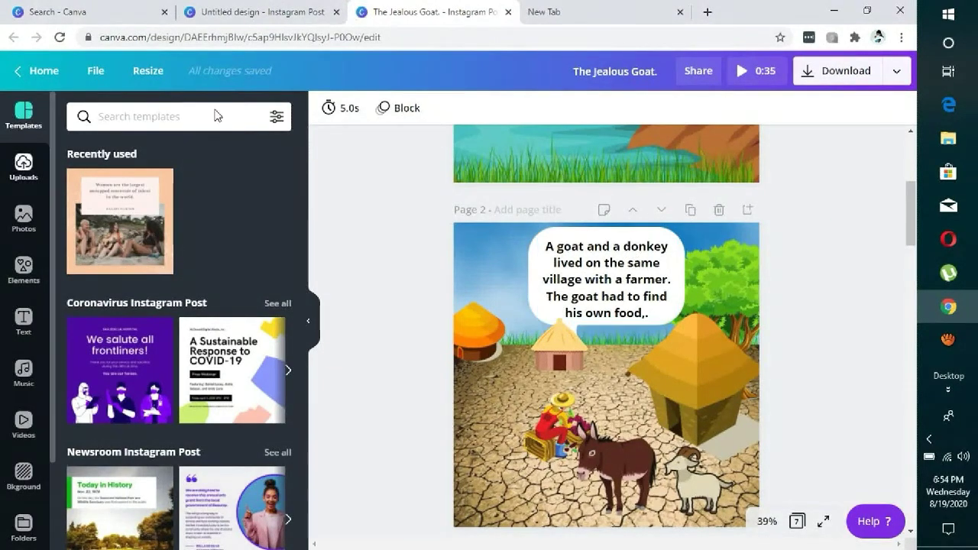
click(241, 15)
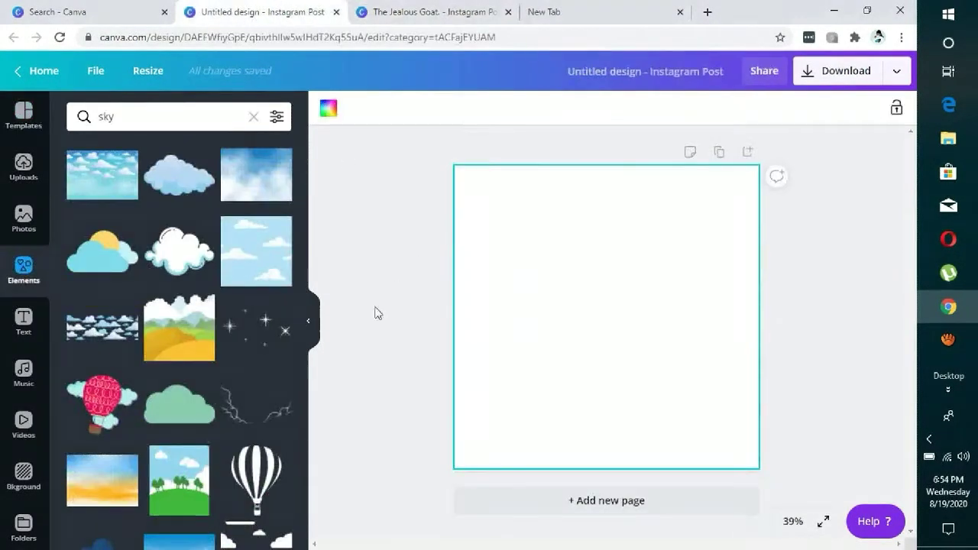
Add the cloudy sky image and stretch it from the top-left corner to cover the page
click(246, 165)
drag(607, 338, 485, 217)
drag(545, 249, 834, 430)
click(861, 288)
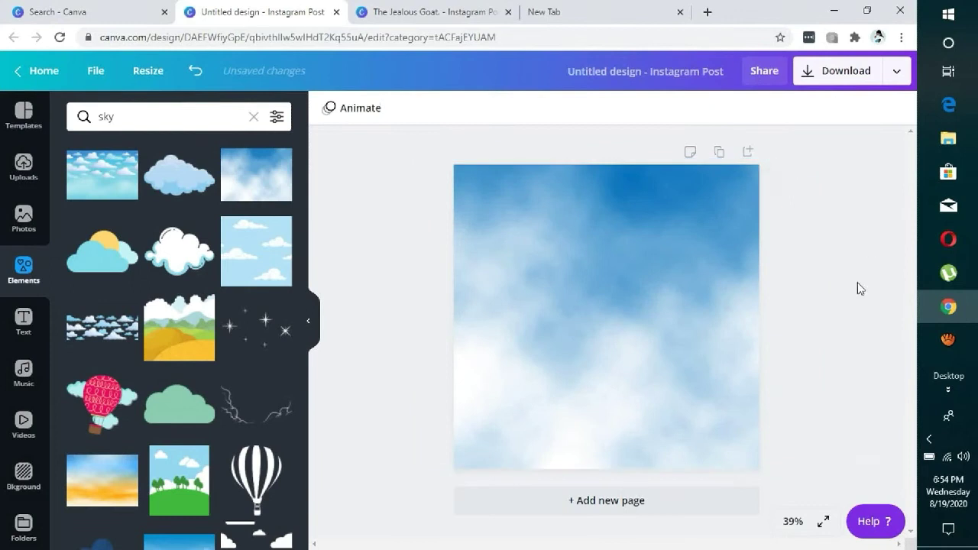
Replace the sky search with an Elements search for 'ground'
click(254, 118)
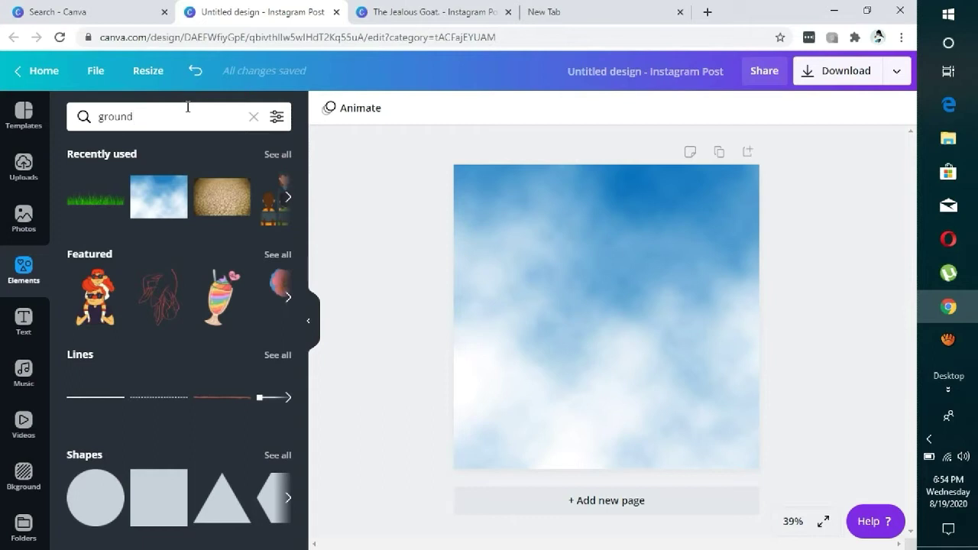
key(Return)
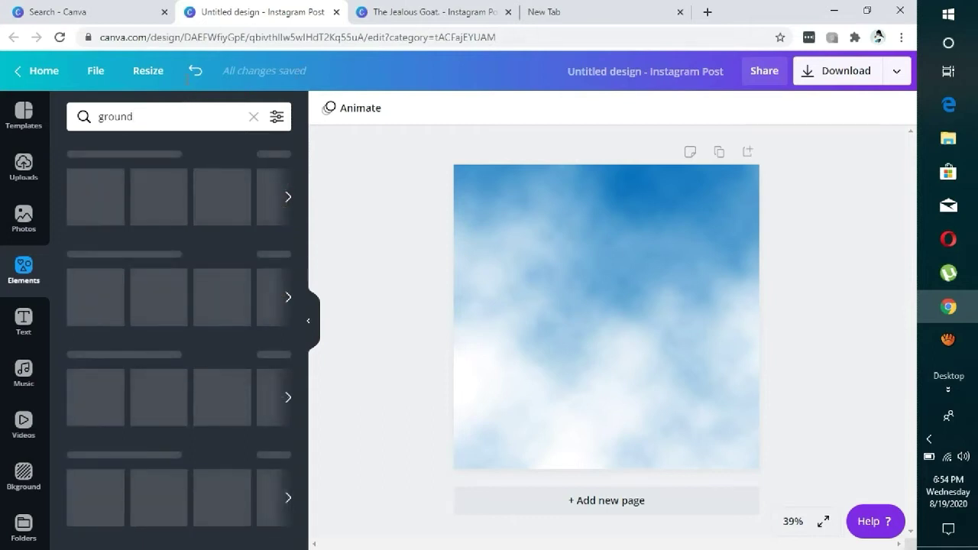
scroll(176, 260, down, 4)
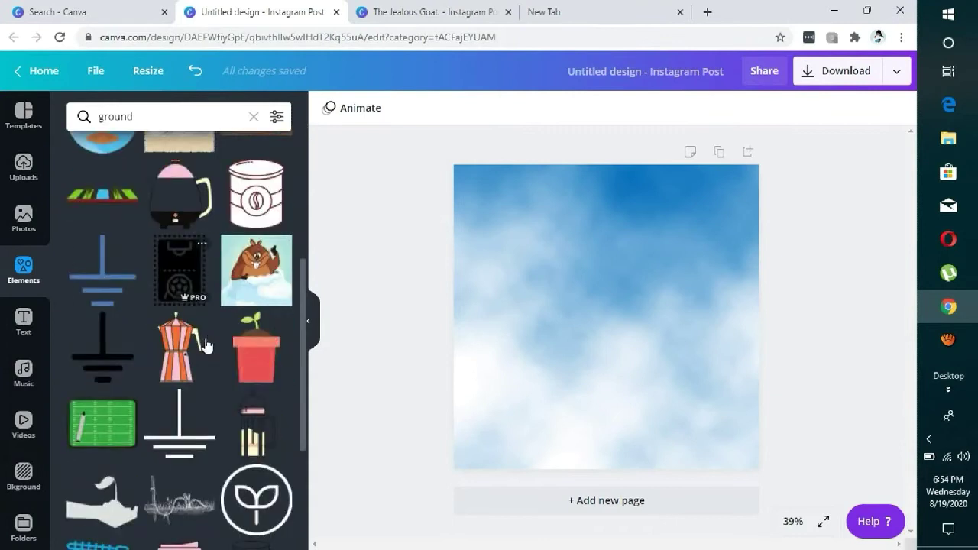
scroll(191, 306, up, 3)
scroll(193, 336, up, 1)
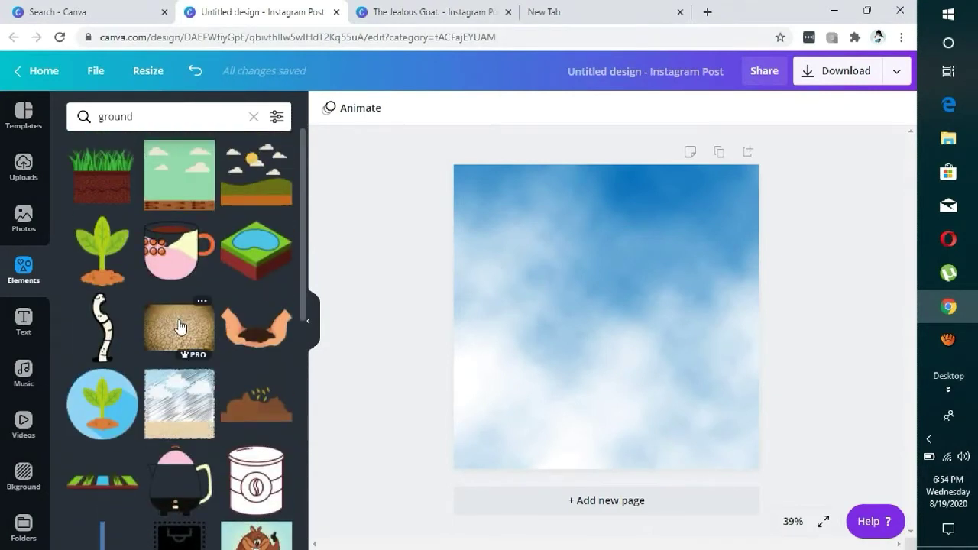
Add the cracked-earth photo and stretch it across the lower part of the page
click(180, 327)
drag(582, 294, 472, 260)
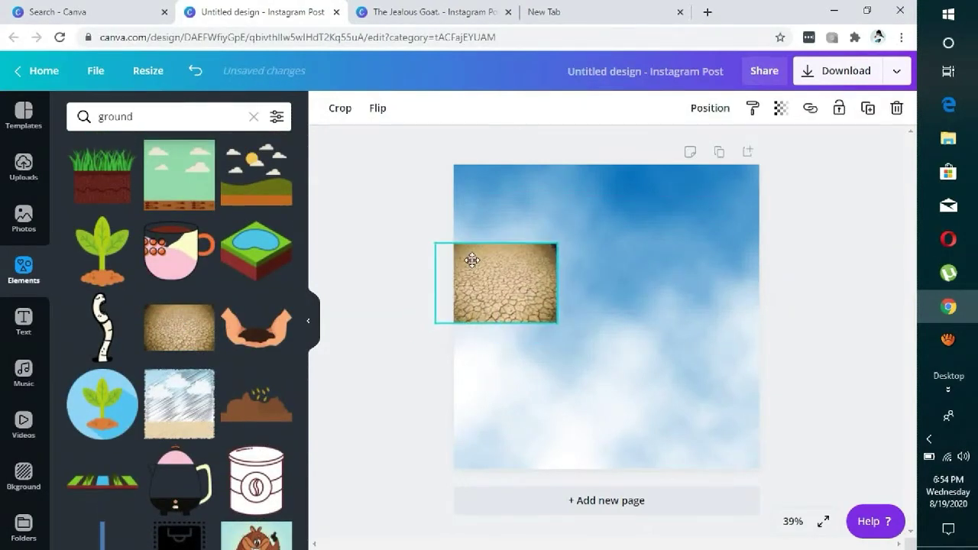
drag(558, 323, 791, 478)
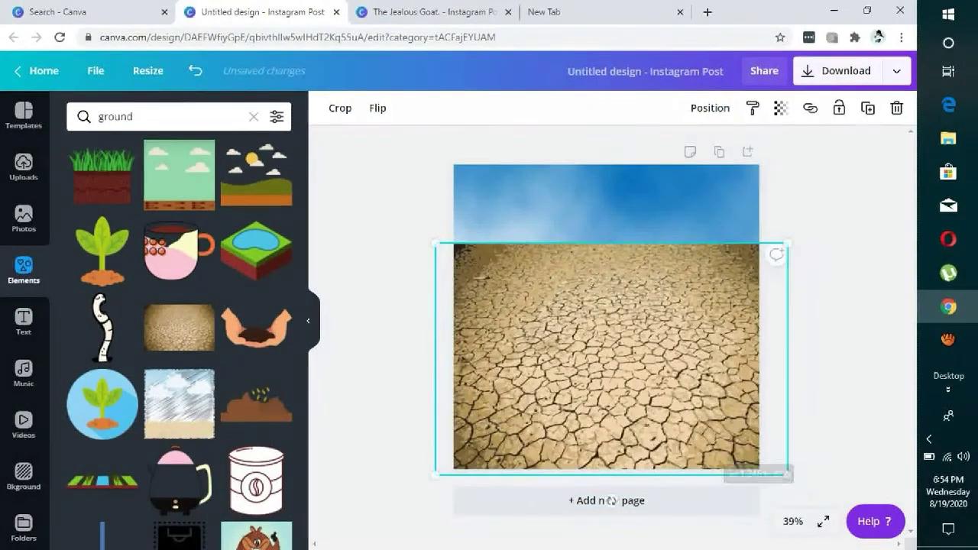
drag(610, 364, 605, 349)
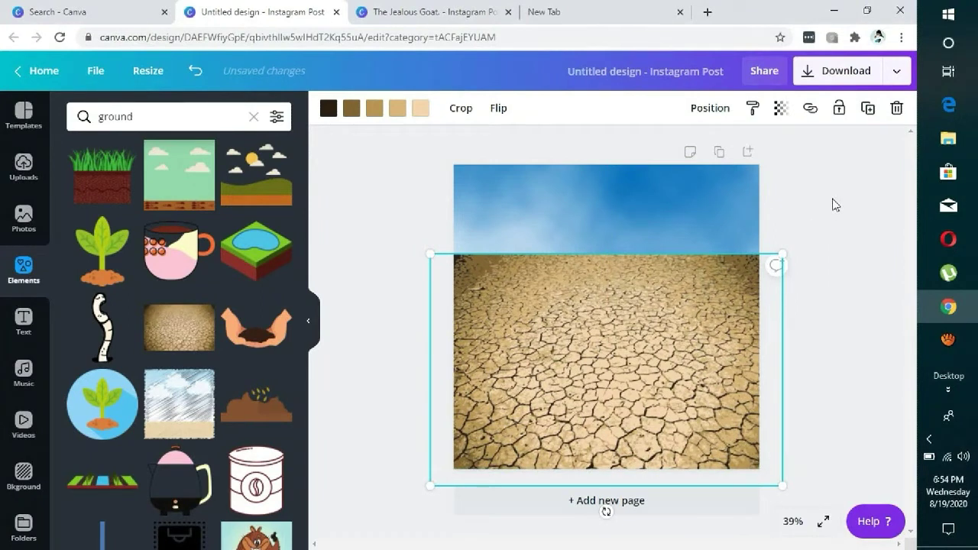
click(835, 204)
click(162, 113)
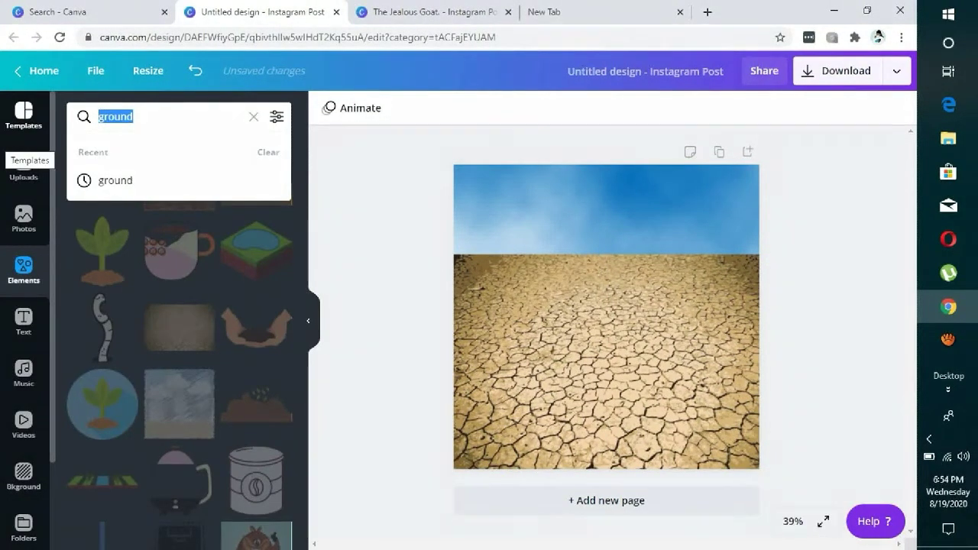
Search Elements for 'grass' and place a grass strip at the left of the horizon
text(sk)
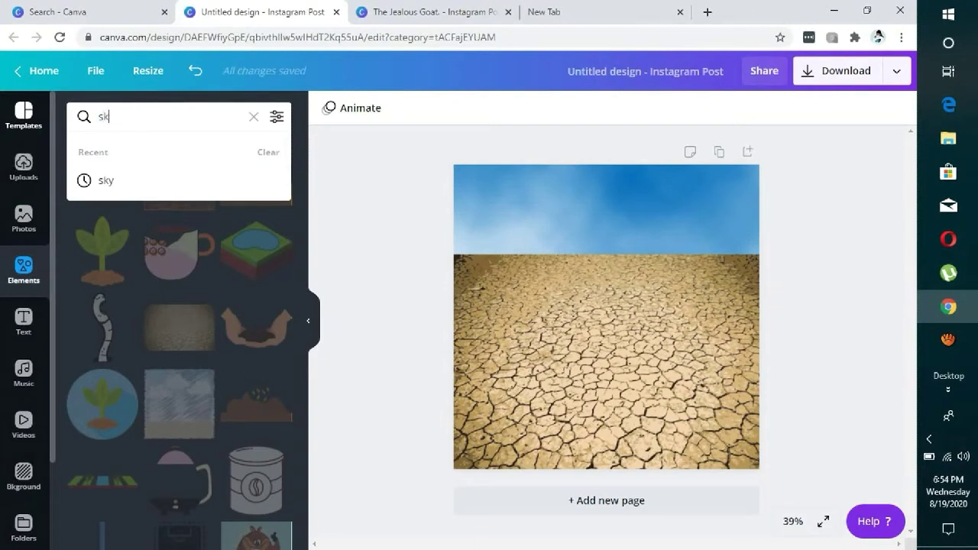
key(BackSpace)
text(grass)
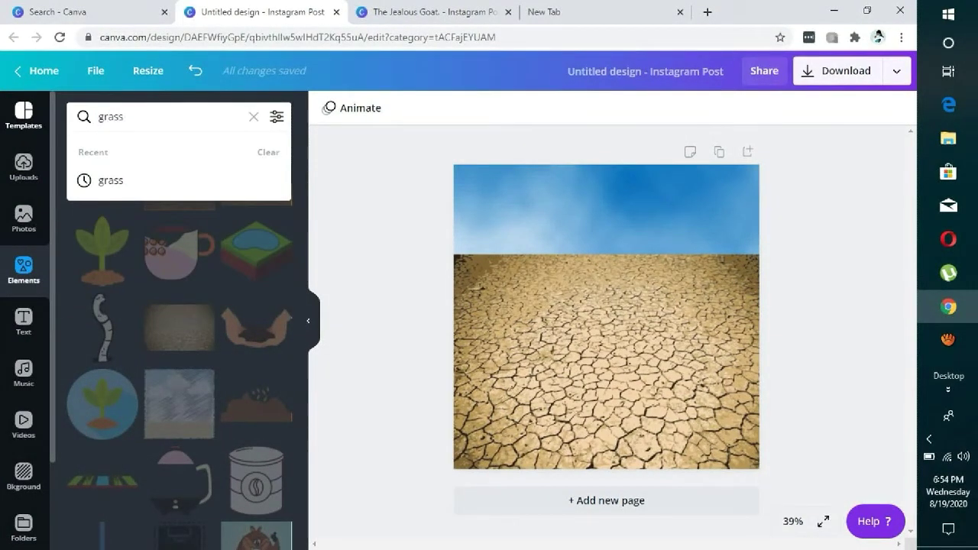
key(Return)
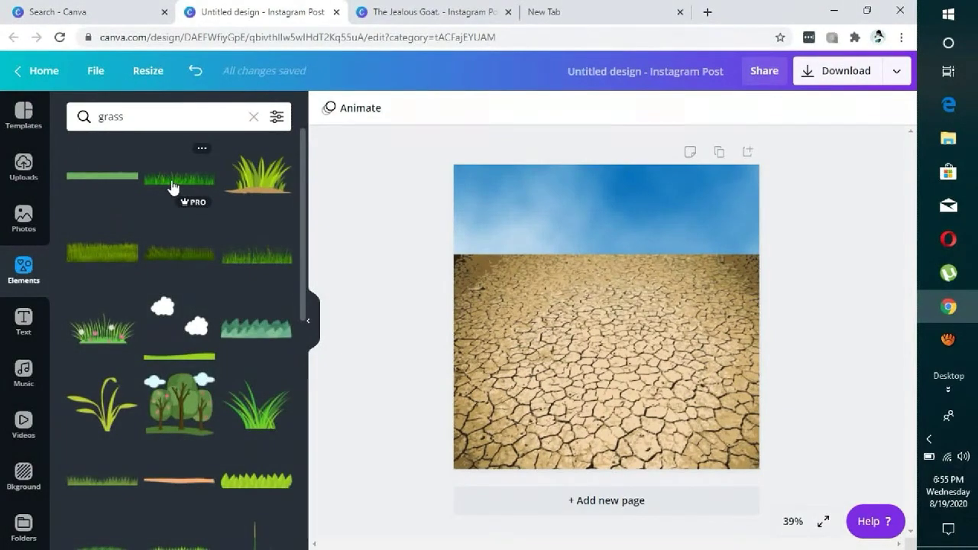
click(173, 188)
drag(590, 316, 488, 243)
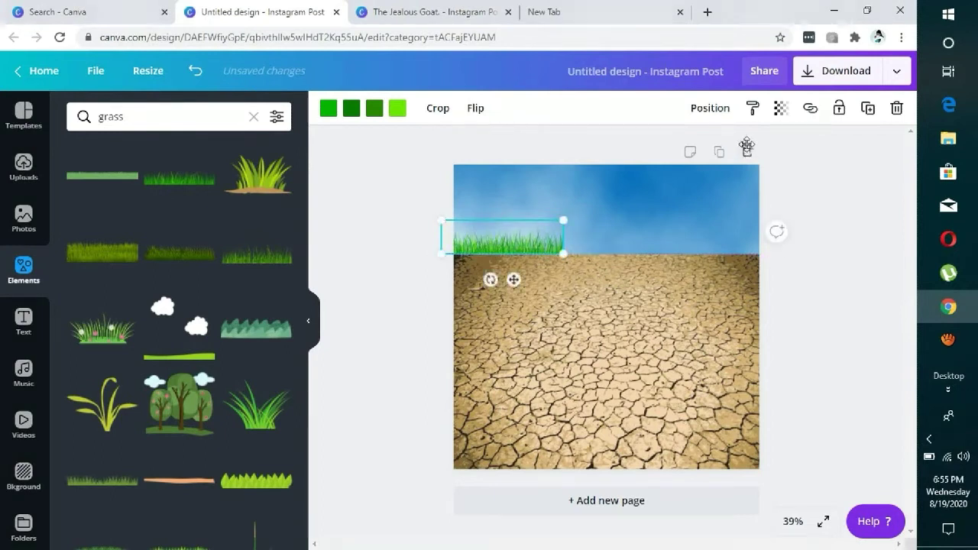
Duplicate the grass strip twice and spread the copies rightward along the horizon
click(869, 108)
drag(559, 255, 723, 231)
click(868, 108)
click(856, 227)
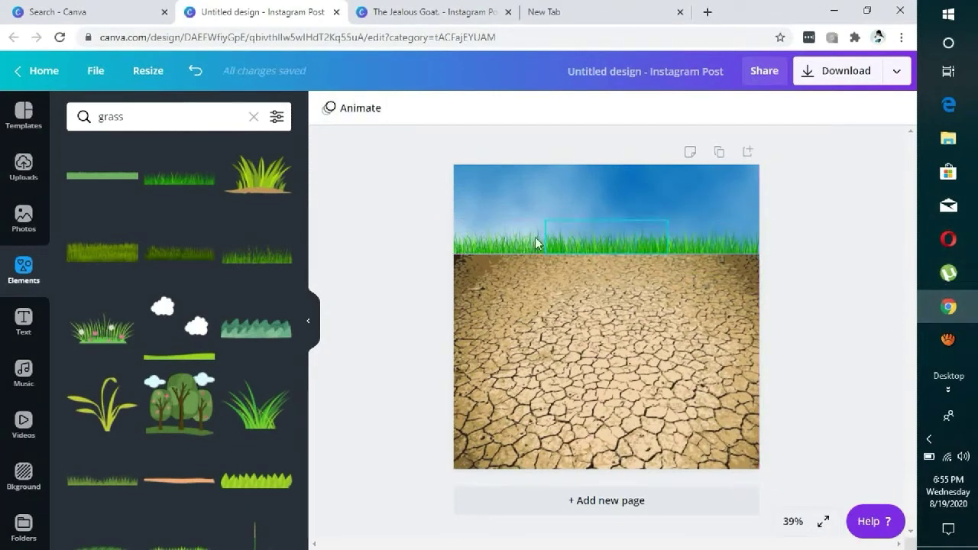
Check each grass strip's alignment, then deselect and bring up The Jealous Goat reference
click(505, 244)
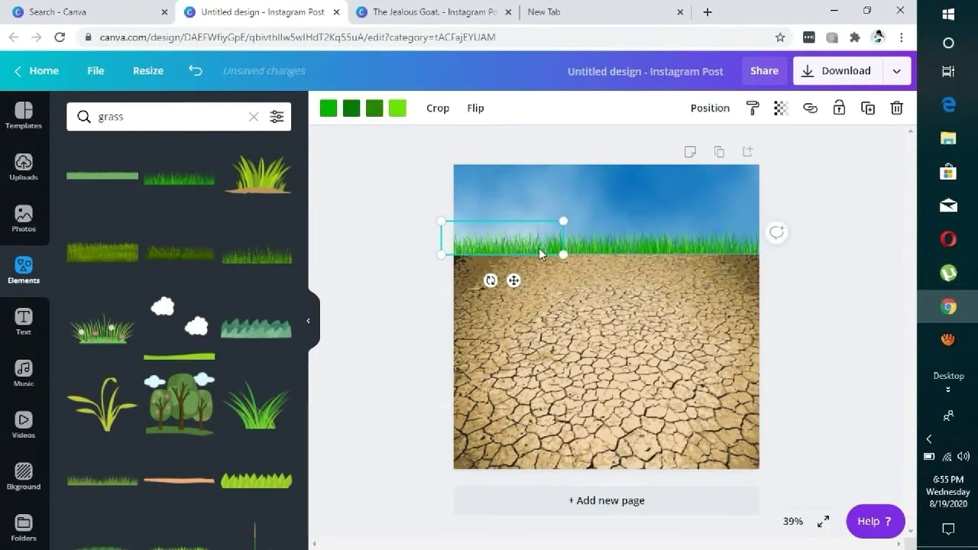
click(609, 249)
click(607, 244)
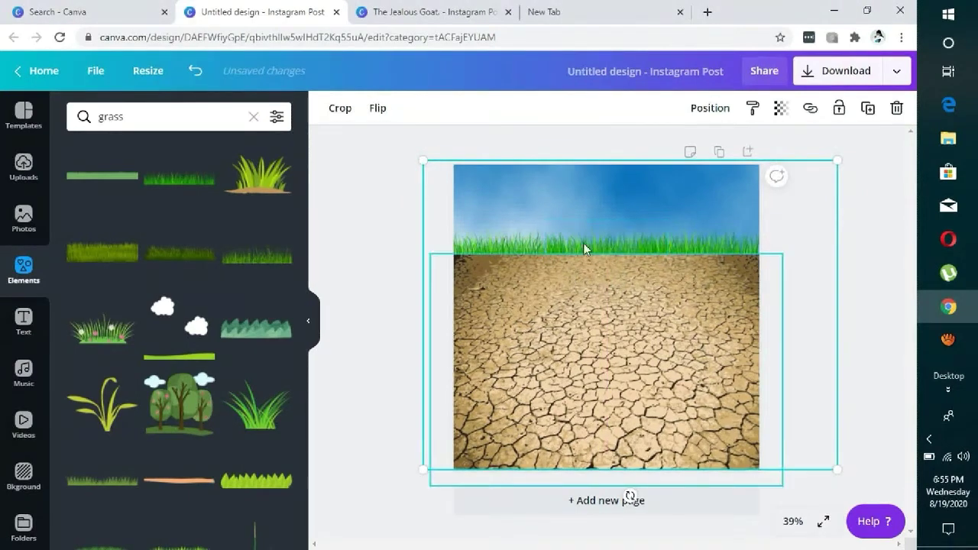
click(596, 242)
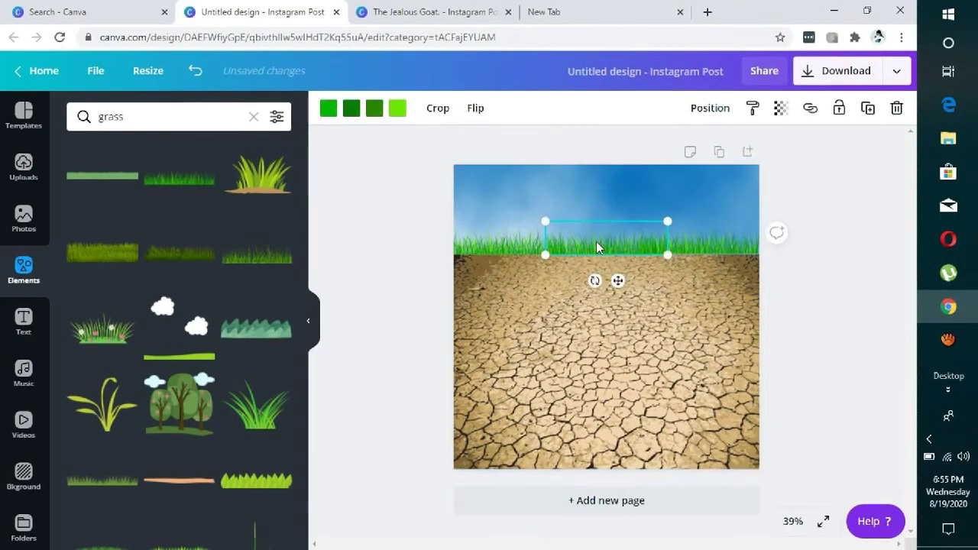
click(702, 242)
click(866, 200)
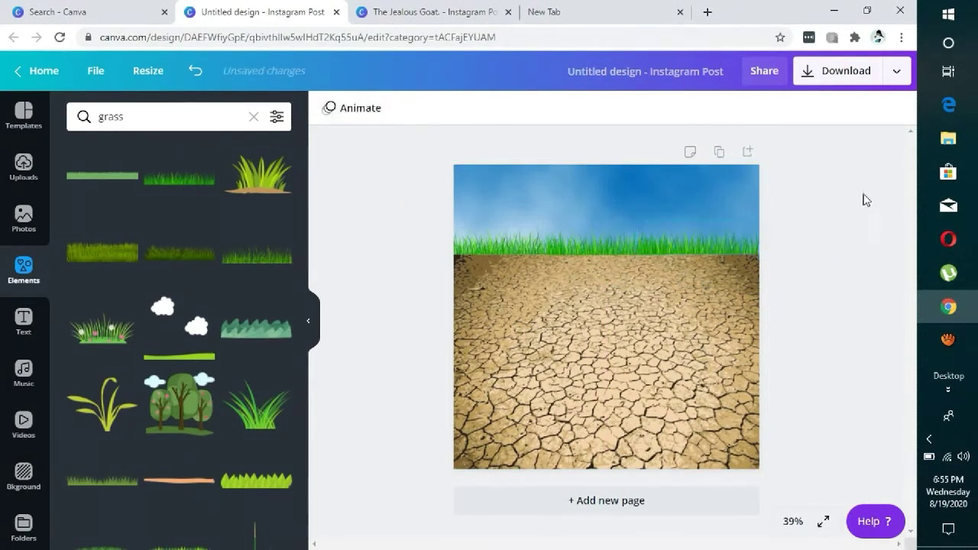
click(433, 17)
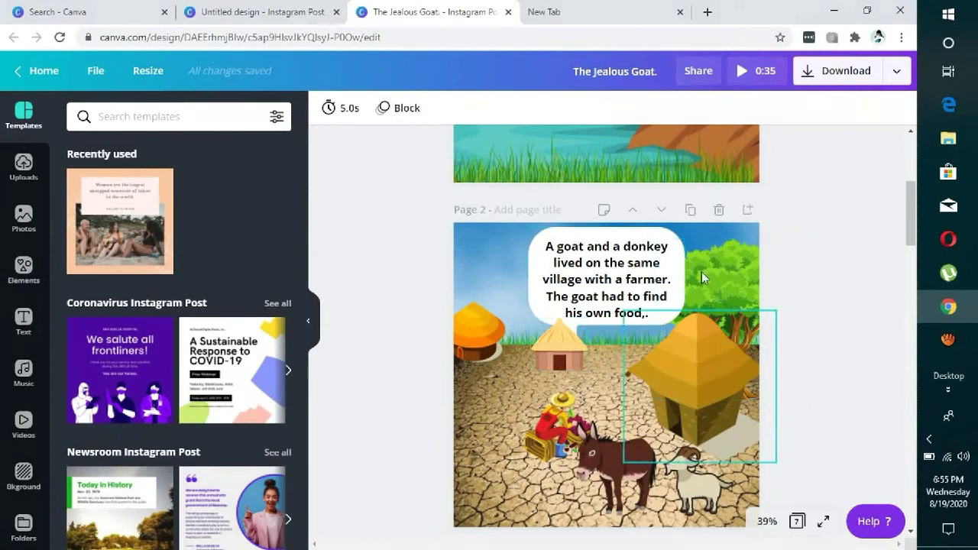
Search Elements for 'hut' and place the yellow pyramid-roofed hut on the right
click(247, 14)
click(84, 118)
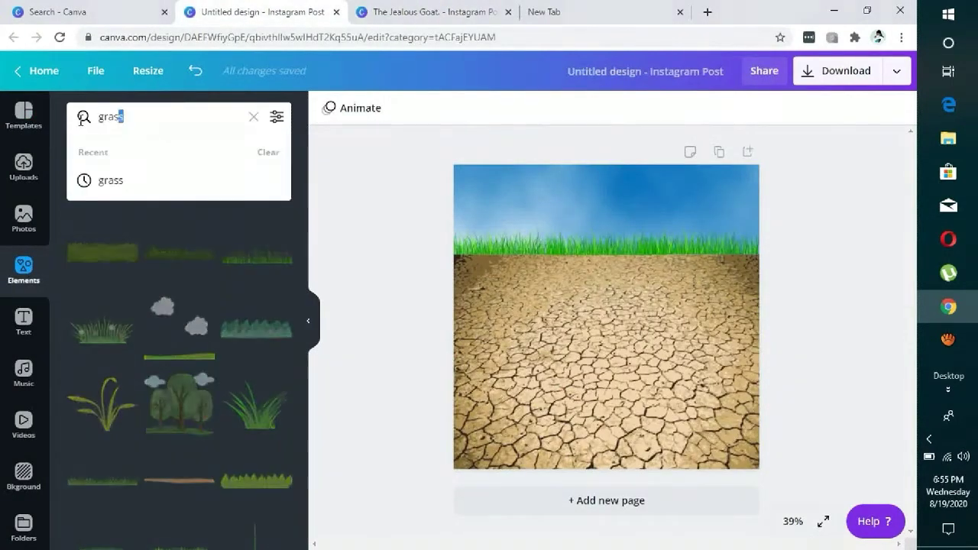
drag(84, 119, 62, 156)
text(hut)
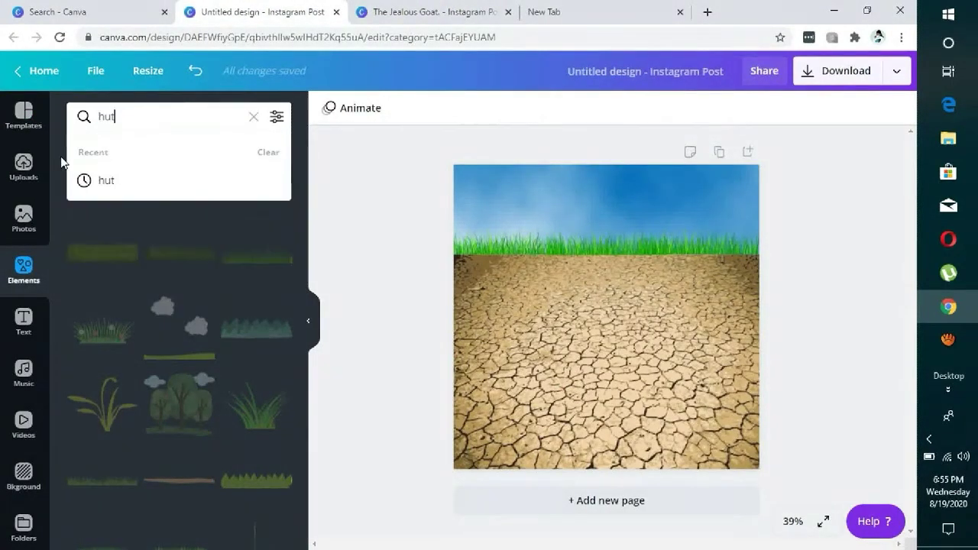
key(Return)
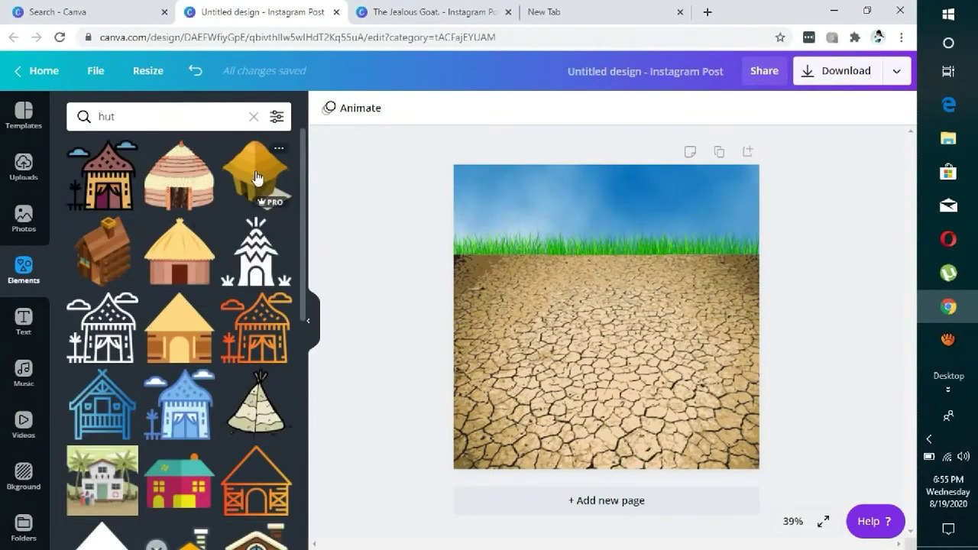
click(256, 177)
drag(617, 304, 696, 299)
Add a shrunken straw-roofed hut on the grass line at the horizon
click(457, 21)
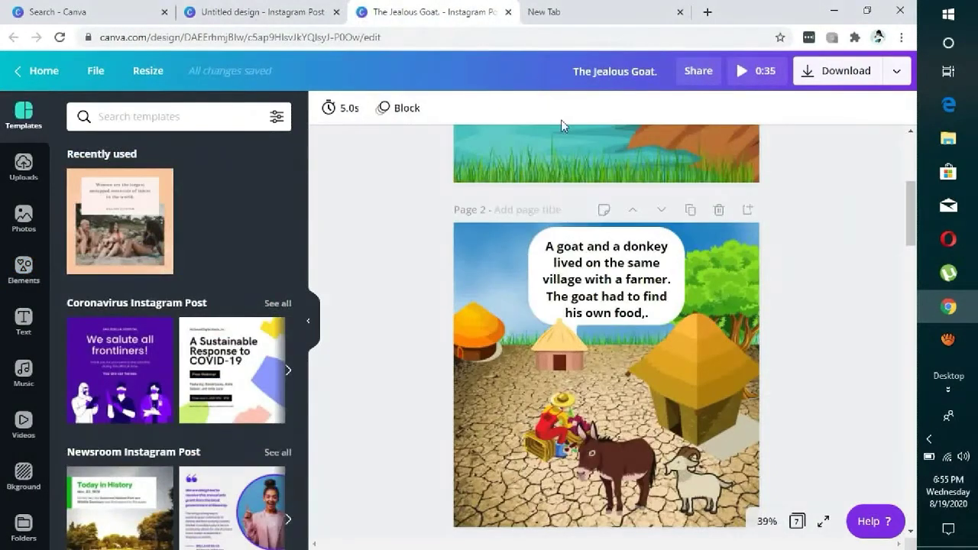
click(276, 12)
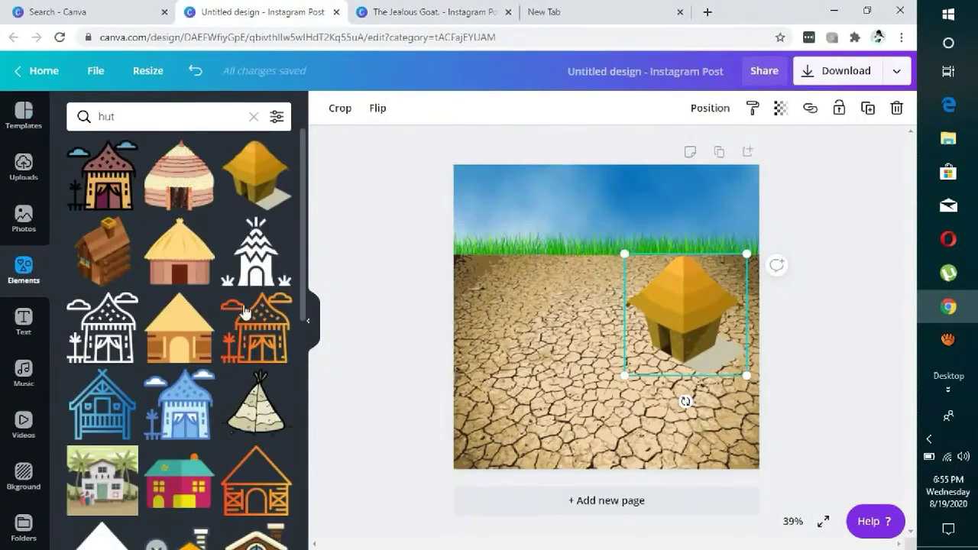
click(160, 256)
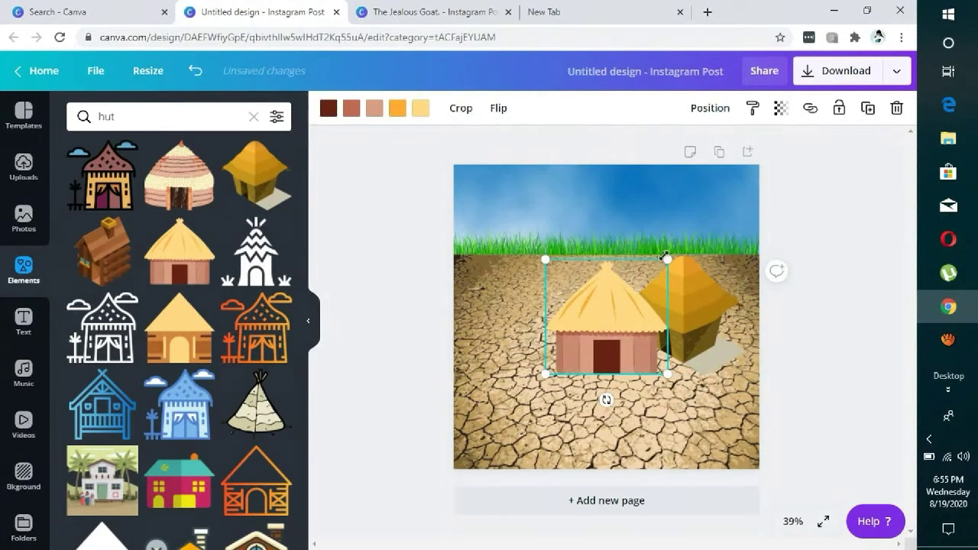
drag(665, 257, 625, 301)
drag(597, 342, 600, 235)
Add a small round orange hut at the left edge of the scene
click(431, 11)
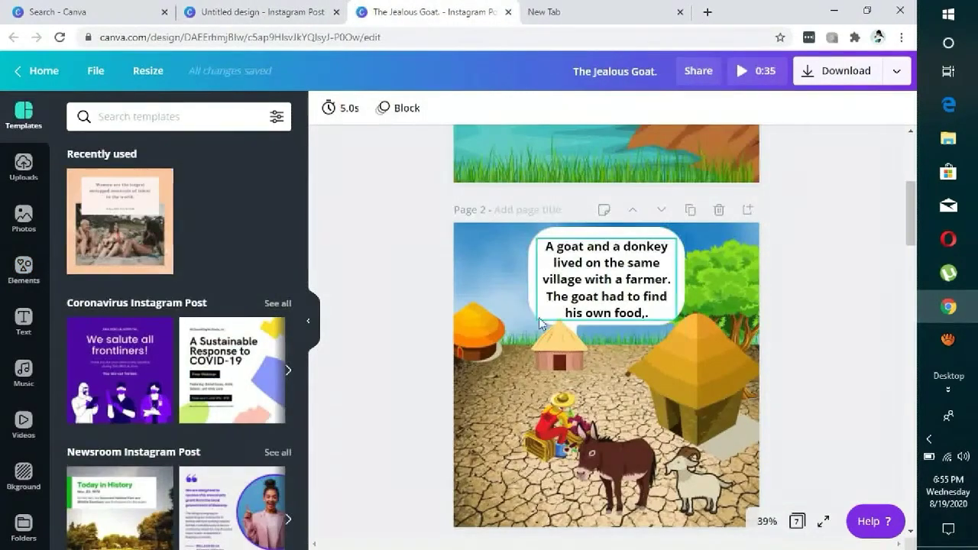
click(264, 12)
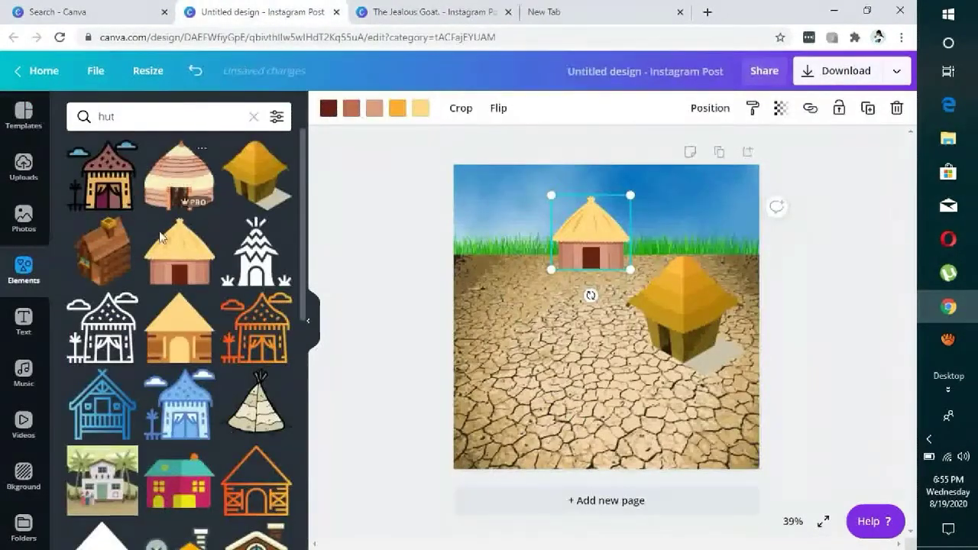
scroll(119, 397, down, 4)
click(102, 345)
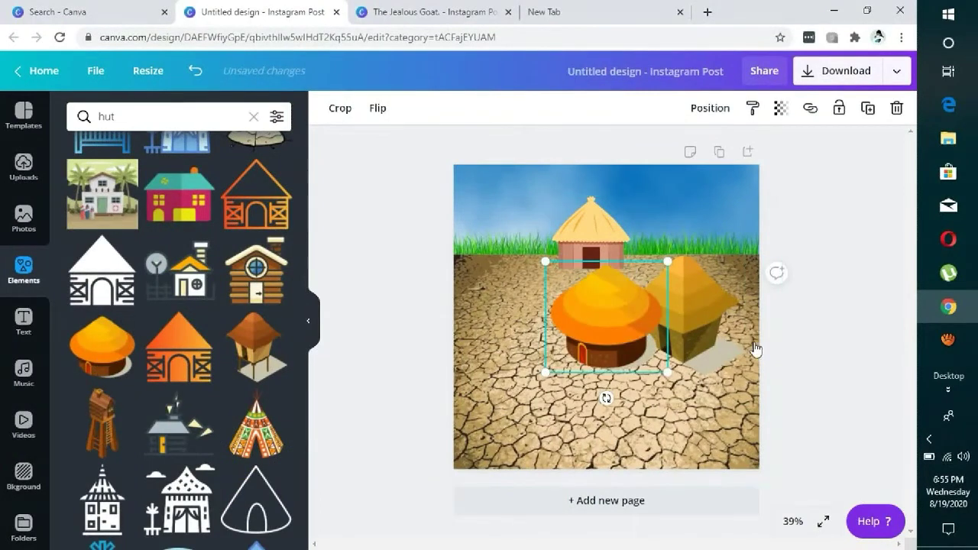
drag(666, 262, 474, 240)
click(586, 299)
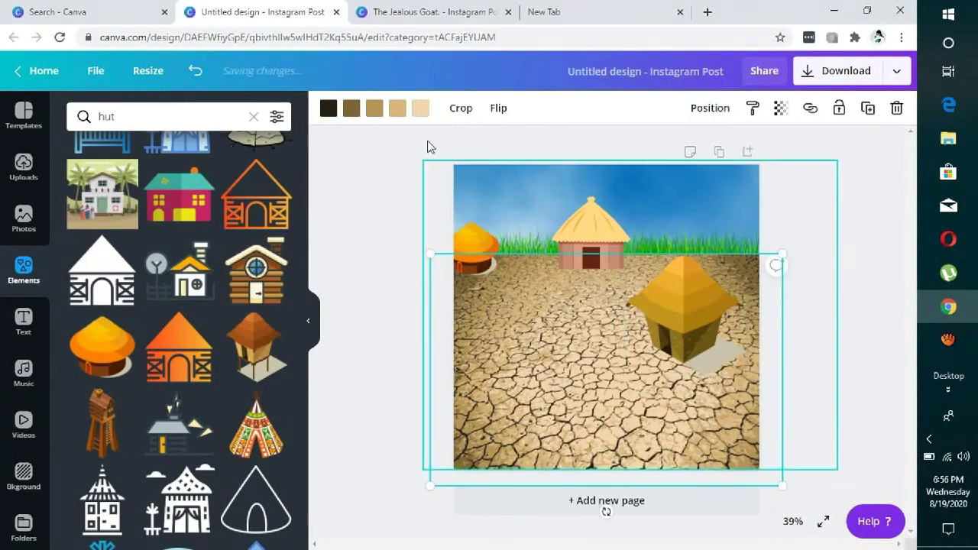
Search Elements for 'tree' and place the leafy green tree at the upper right by the horizon
click(135, 120)
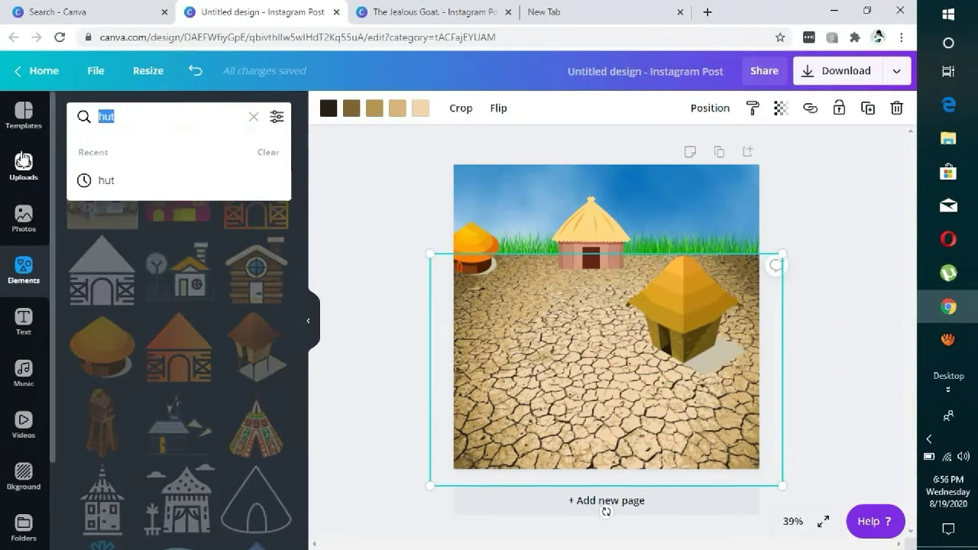
text(tree)
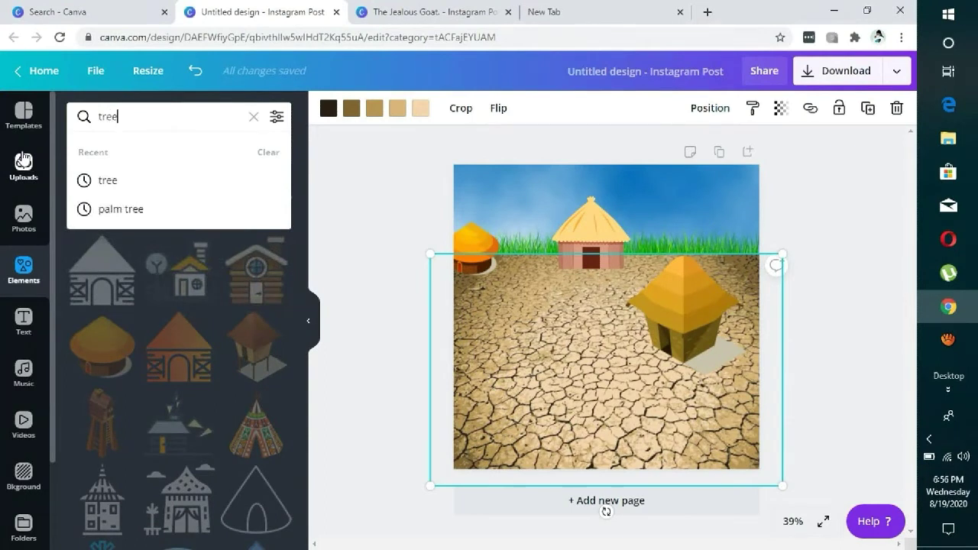
key(Return)
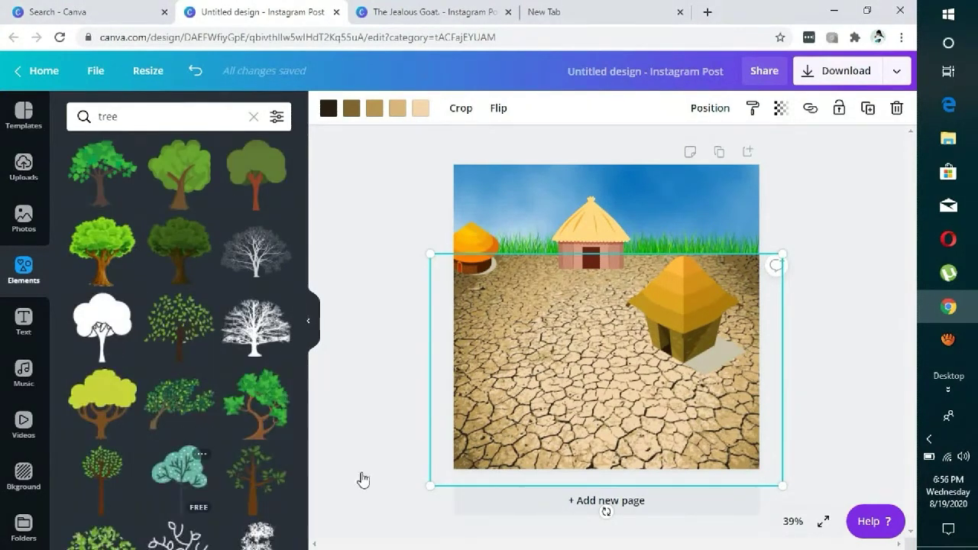
click(96, 265)
drag(612, 329, 729, 270)
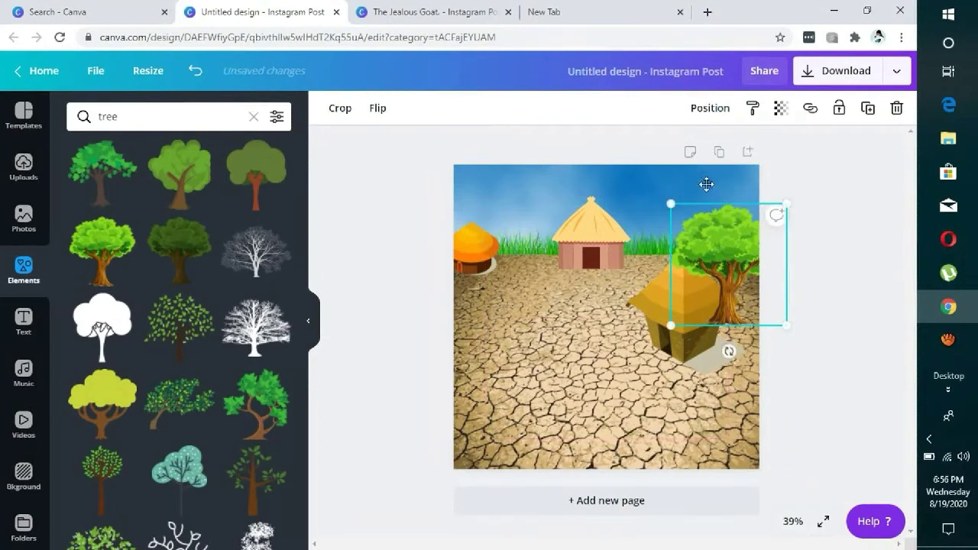
Send the tree one layer back behind the yellow hut and fine-tune both positions
click(702, 111)
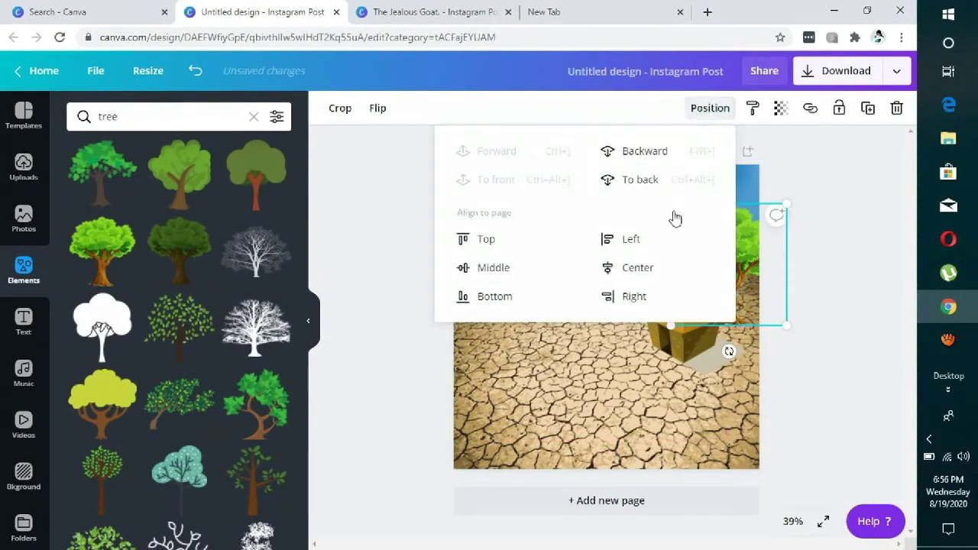
click(646, 152)
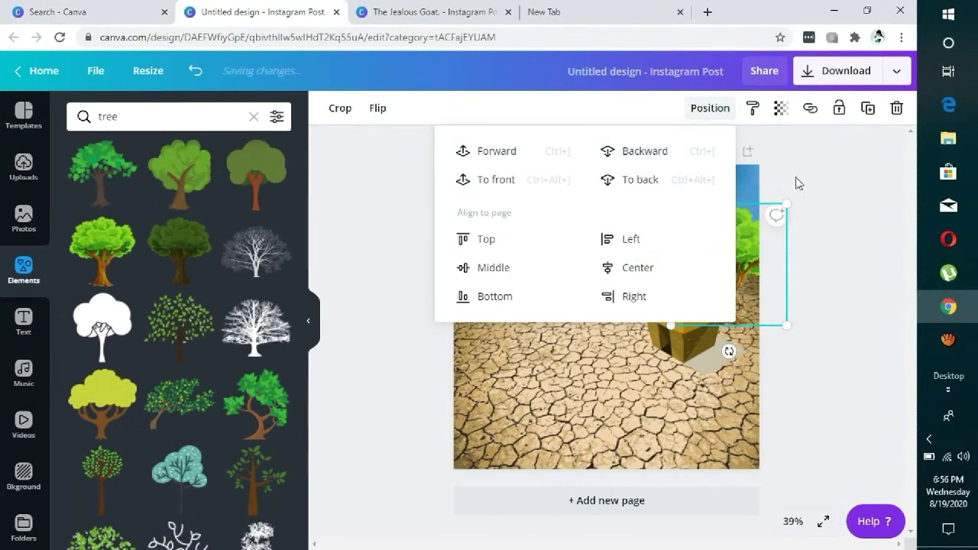
click(751, 277)
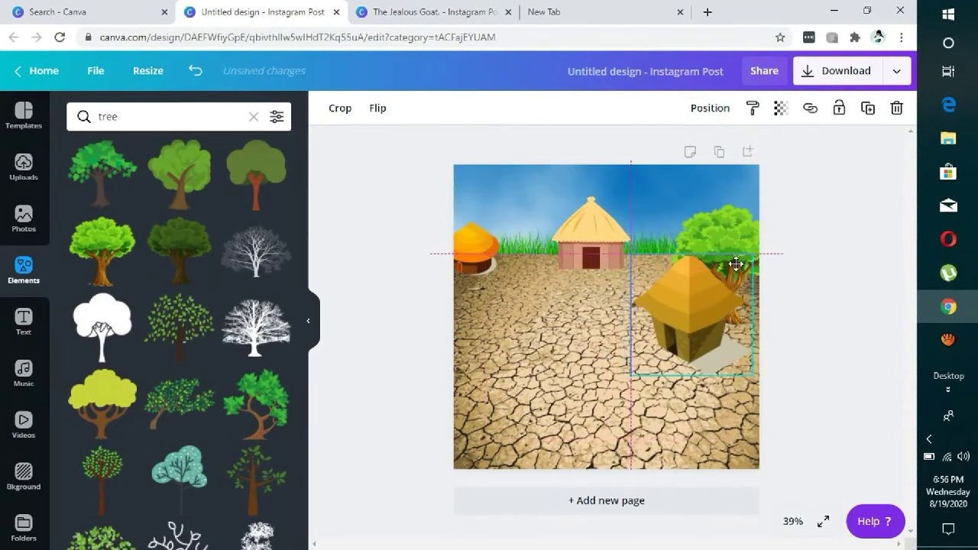
drag(729, 241, 719, 232)
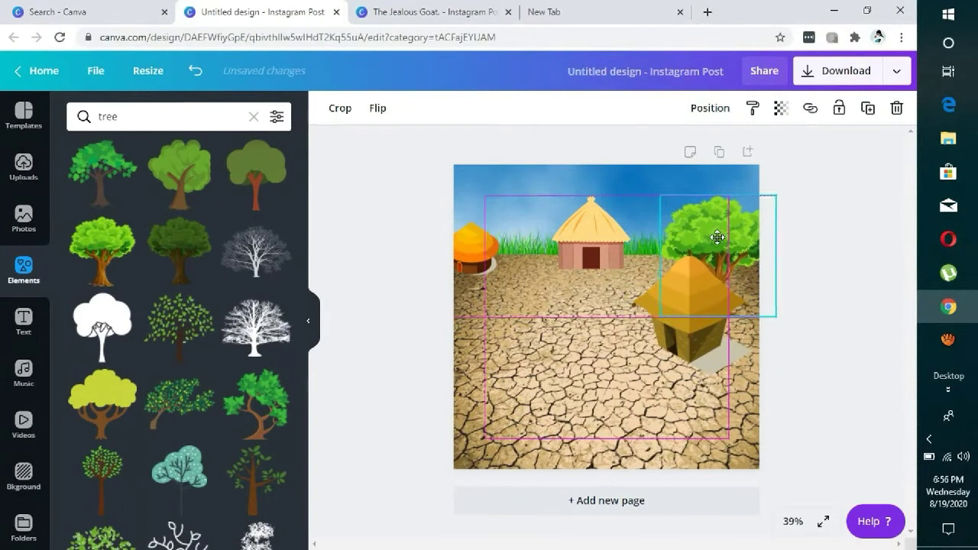
drag(717, 238, 720, 236)
drag(684, 313, 692, 304)
click(772, 235)
click(434, 13)
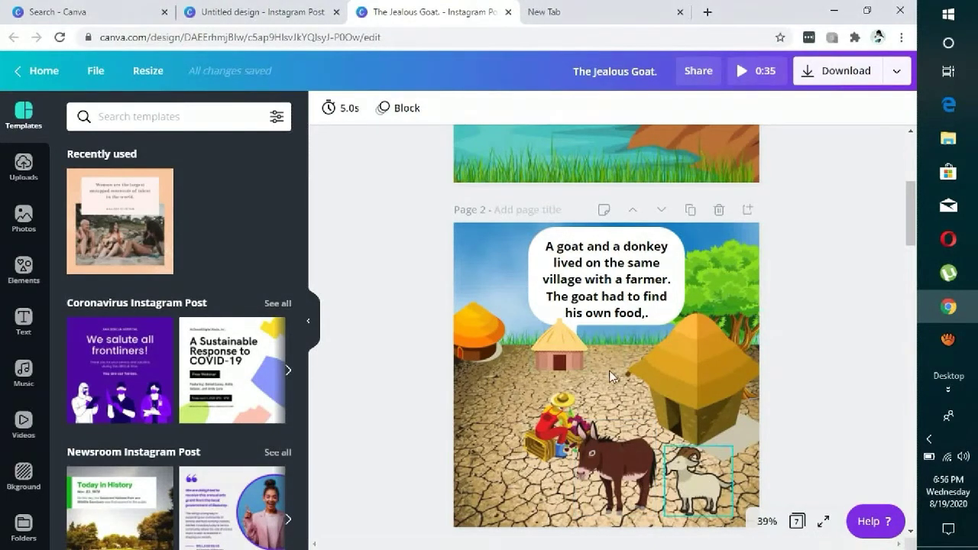
Search Elements for 'farmer' and add a shrunk farmer with crates to the ground
click(229, 9)
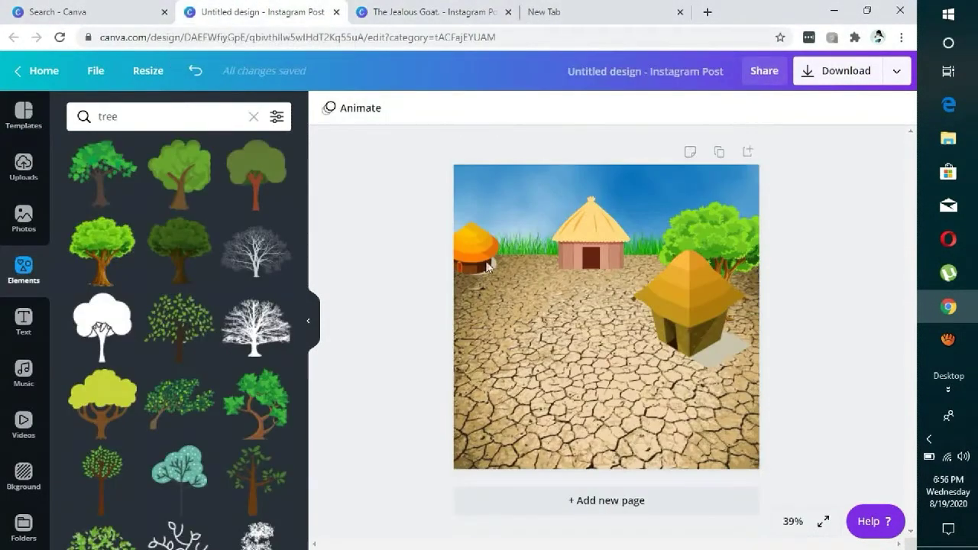
click(139, 115)
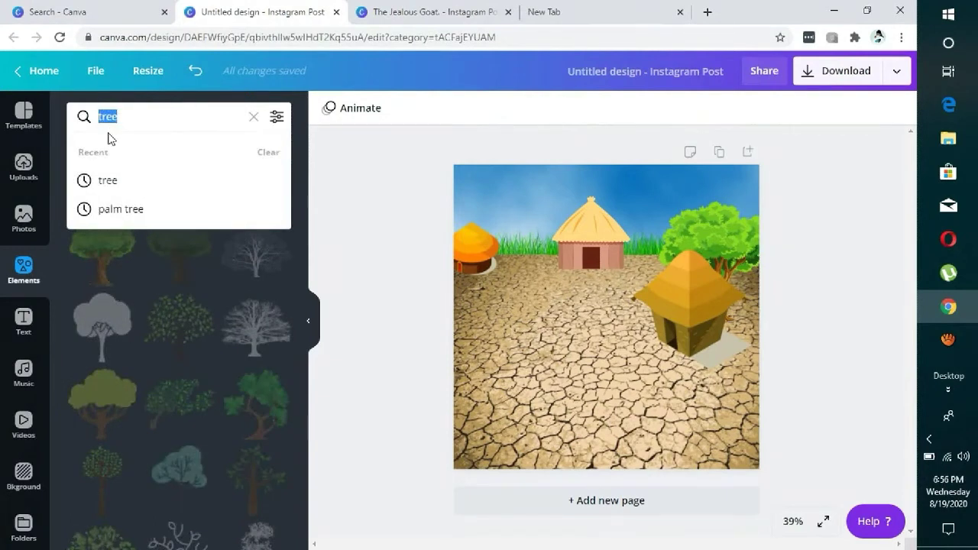
text(farmer)
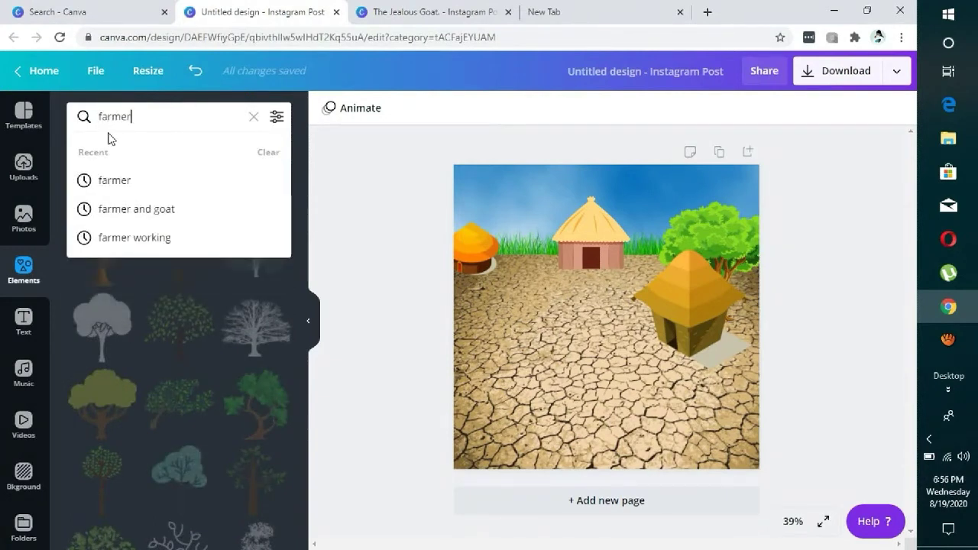
key(Return)
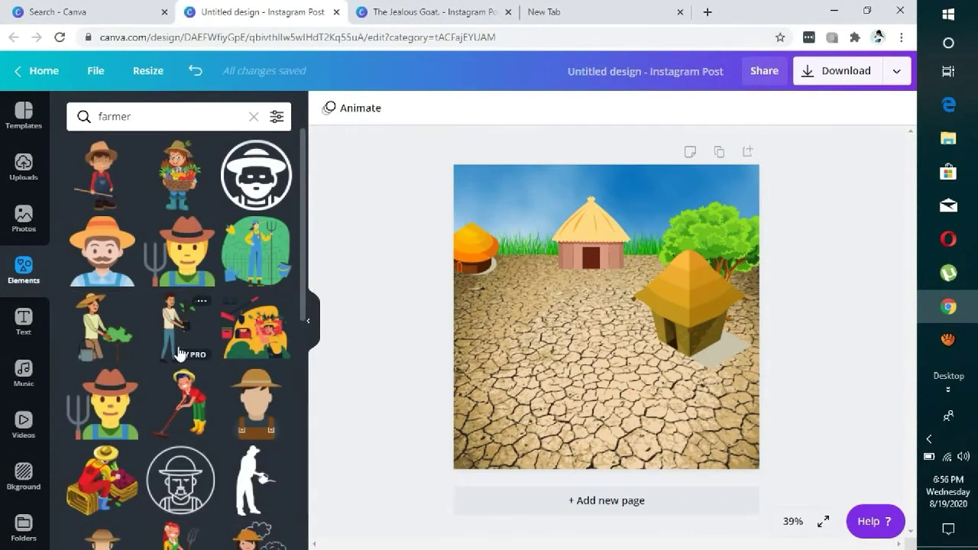
click(113, 483)
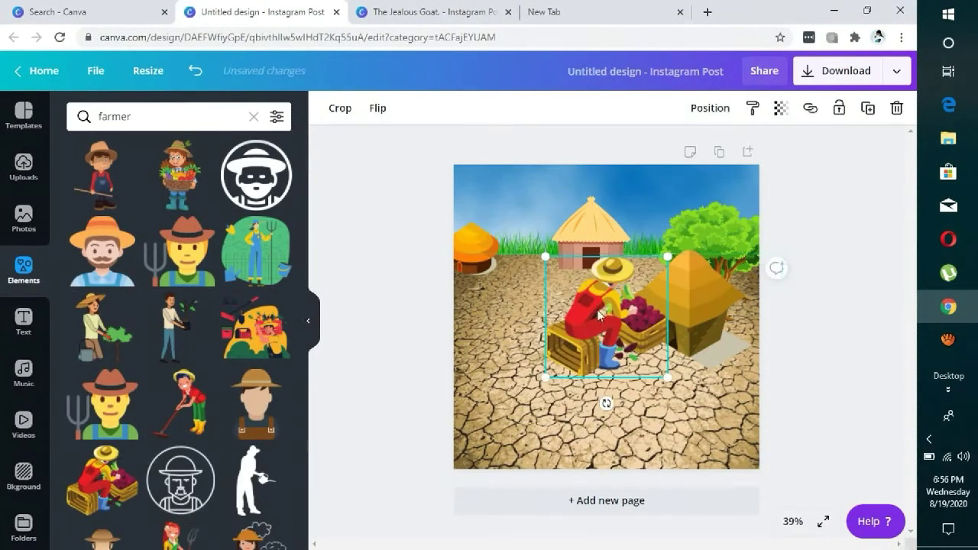
drag(666, 255, 614, 309)
drag(603, 347, 608, 347)
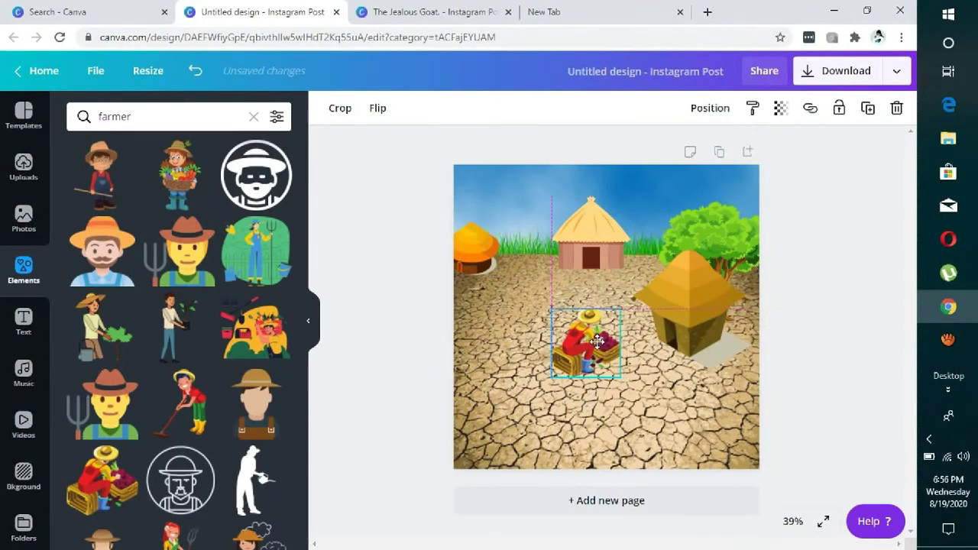
click(823, 265)
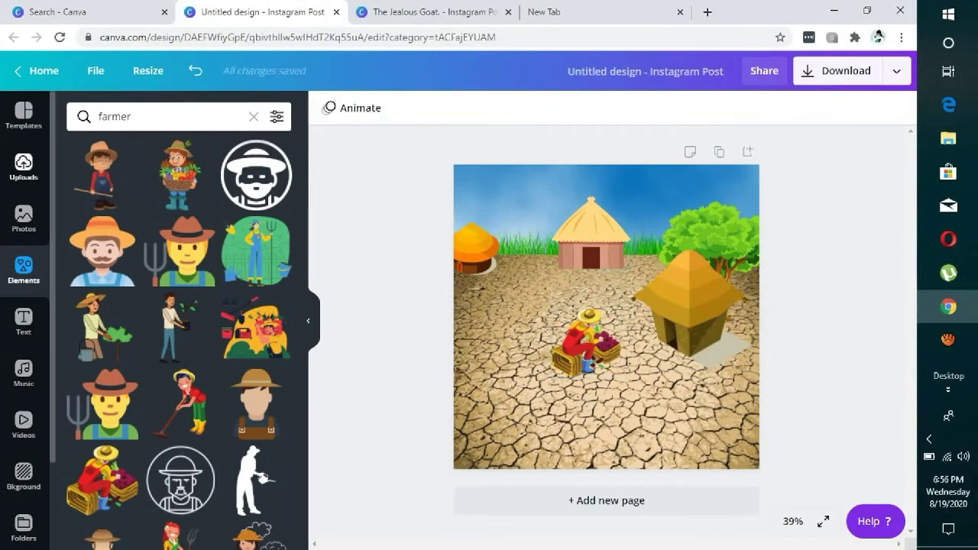
Add a shrunk brown donkey from a 'donkey' search beside the farmer near the right hut
click(144, 120)
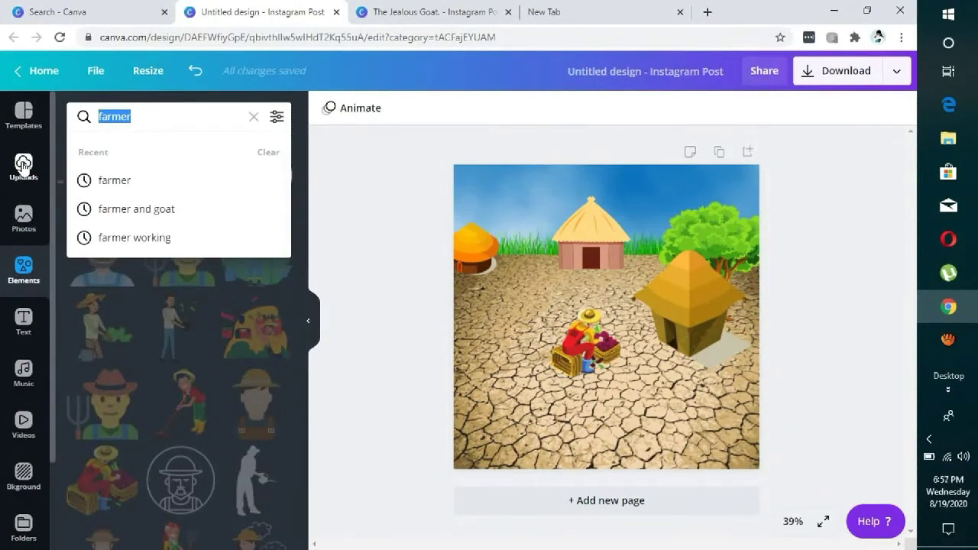
text(donk)
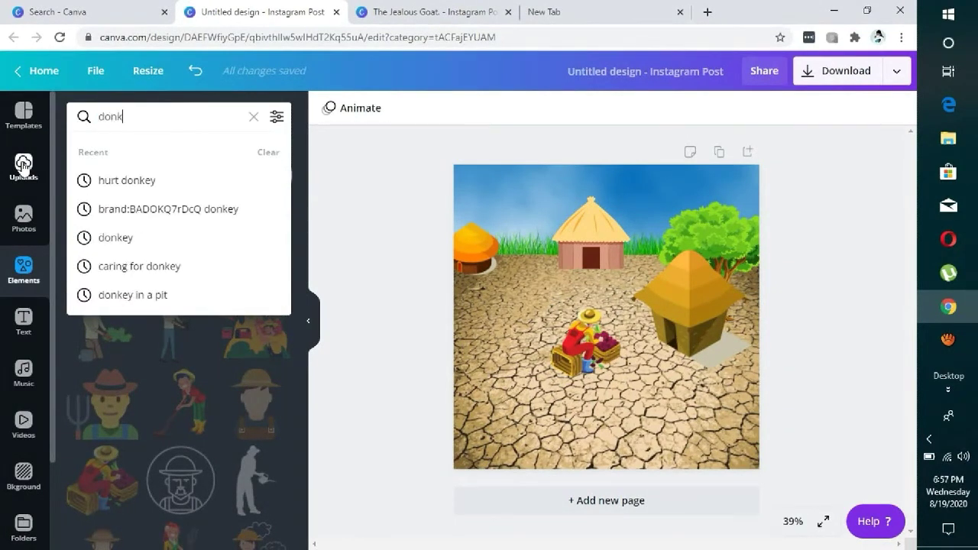
text(ey)
key(Return)
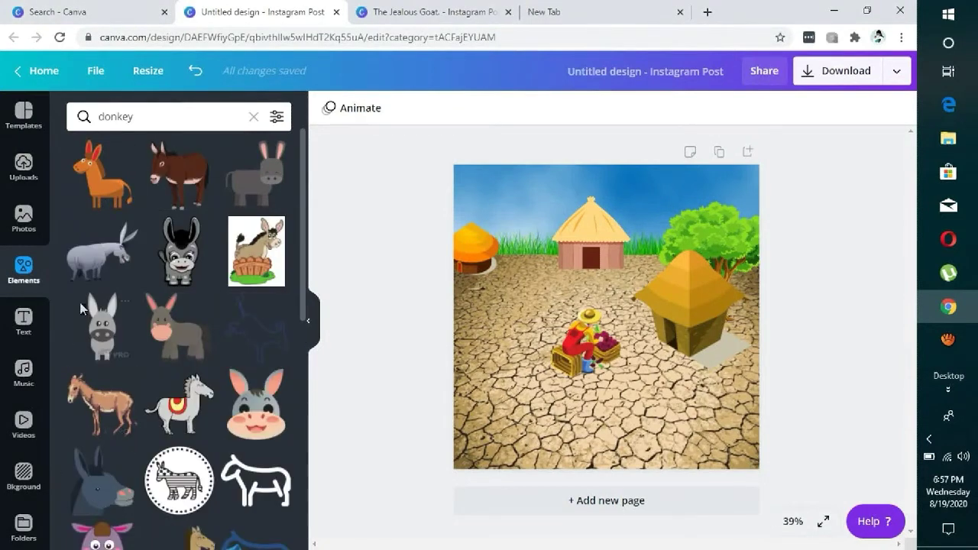
click(156, 191)
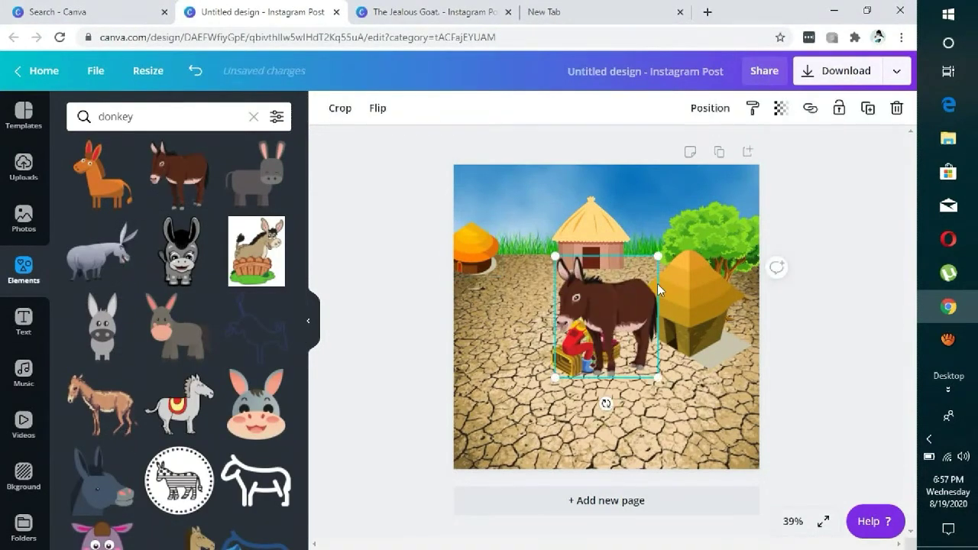
drag(658, 260, 631, 286)
drag(602, 321, 632, 360)
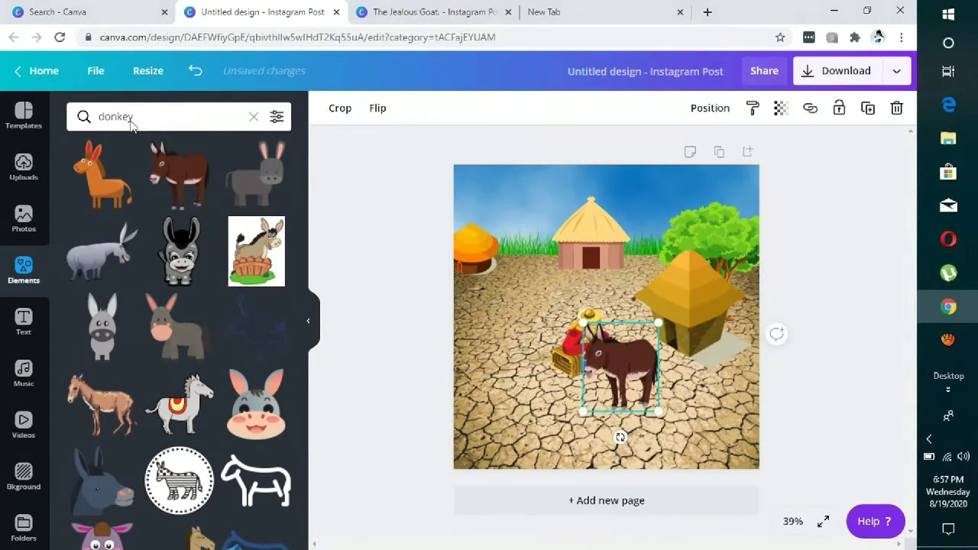
Search Elements for 'goat' and place a small pale goat below the donkey
click(175, 118)
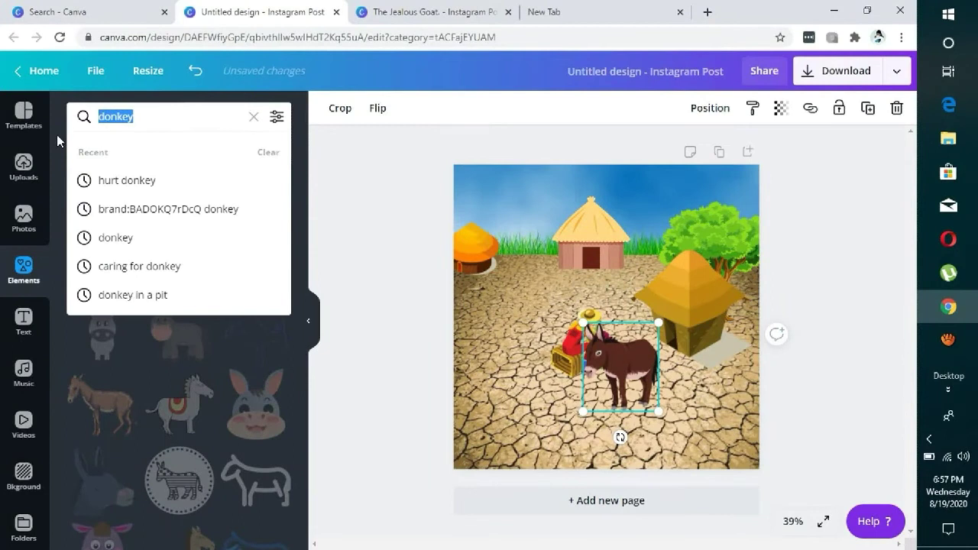
text(goat)
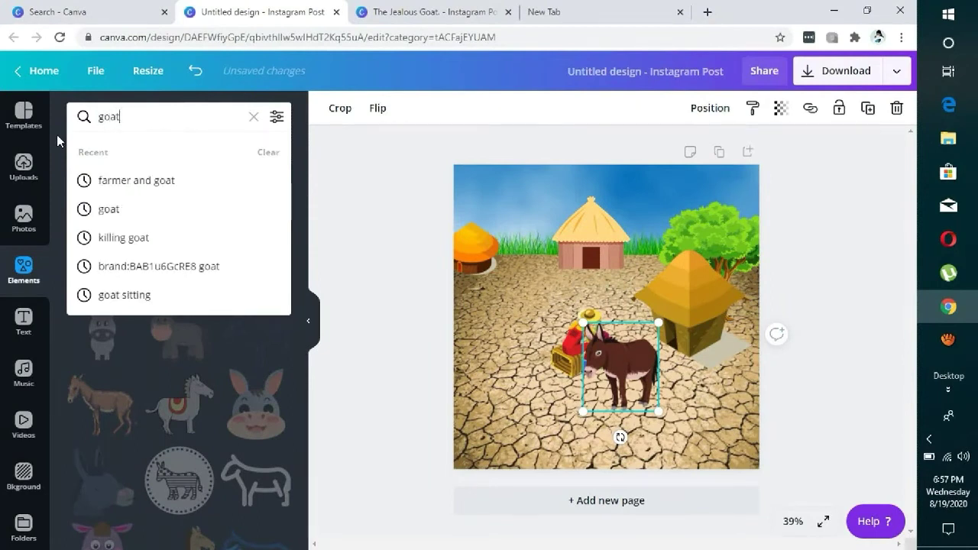
key(Return)
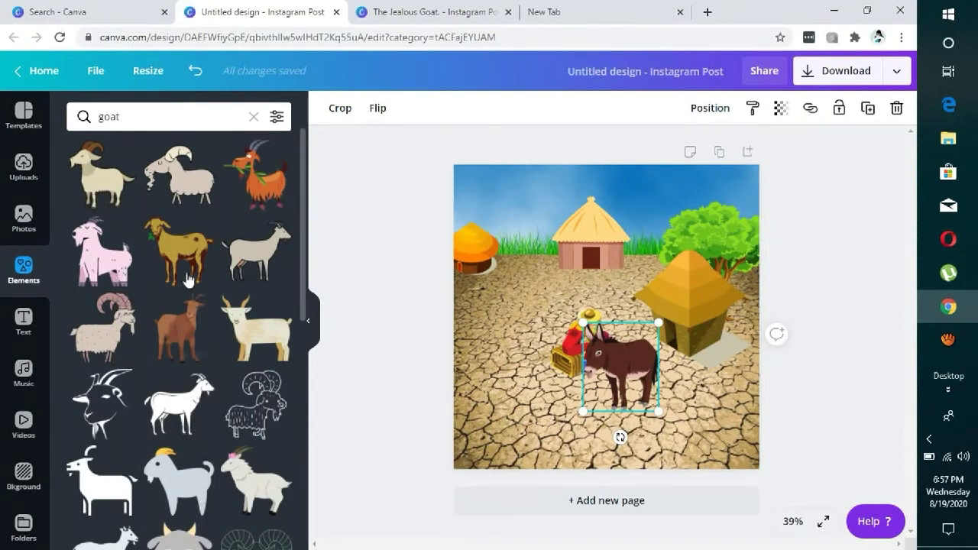
drag(410, 296, 657, 382)
drag(718, 334, 669, 433)
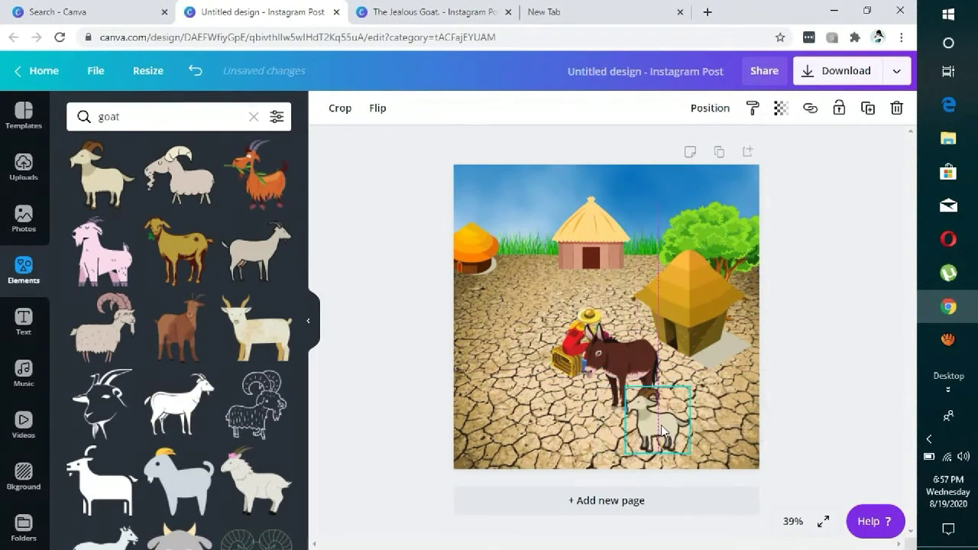
click(853, 305)
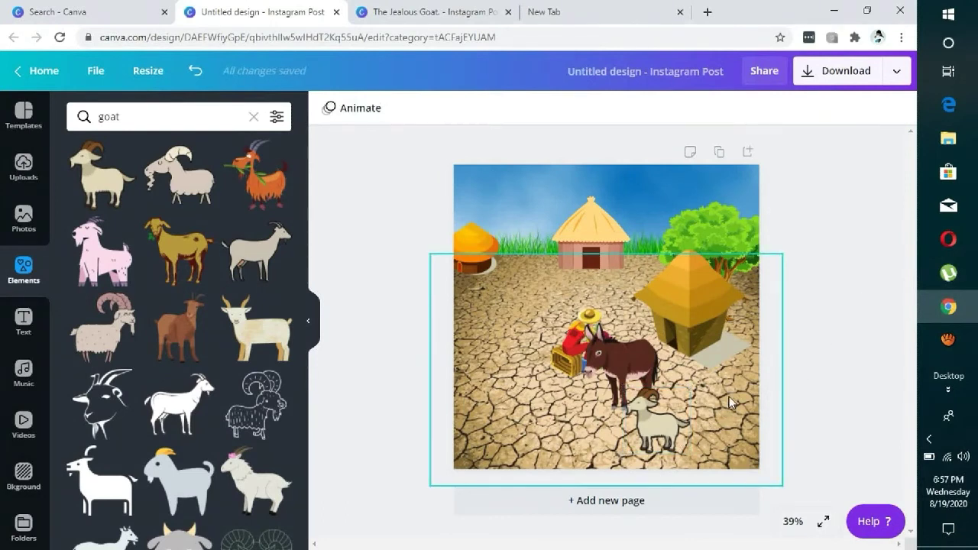
Shrink the middle thatched hut at the back and nudge it down
click(604, 229)
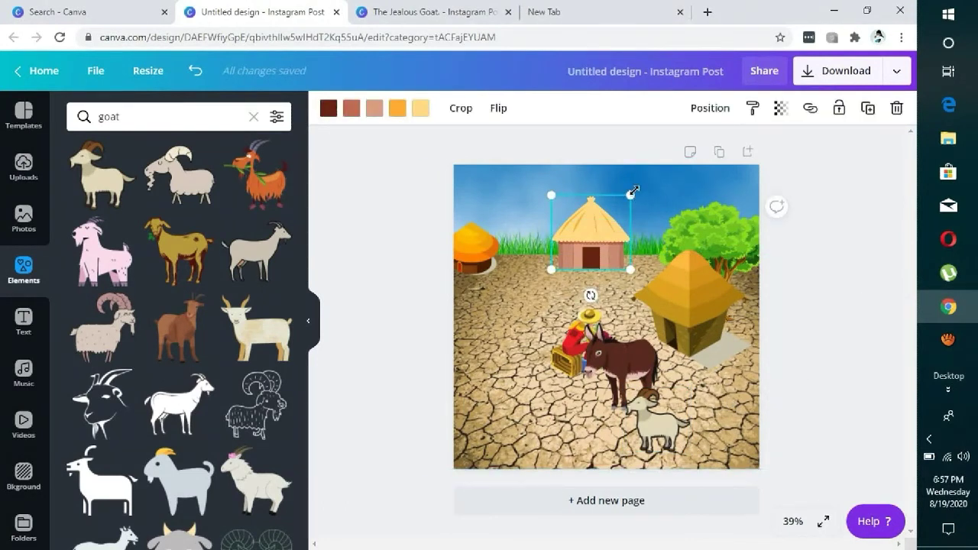
drag(630, 193, 602, 248)
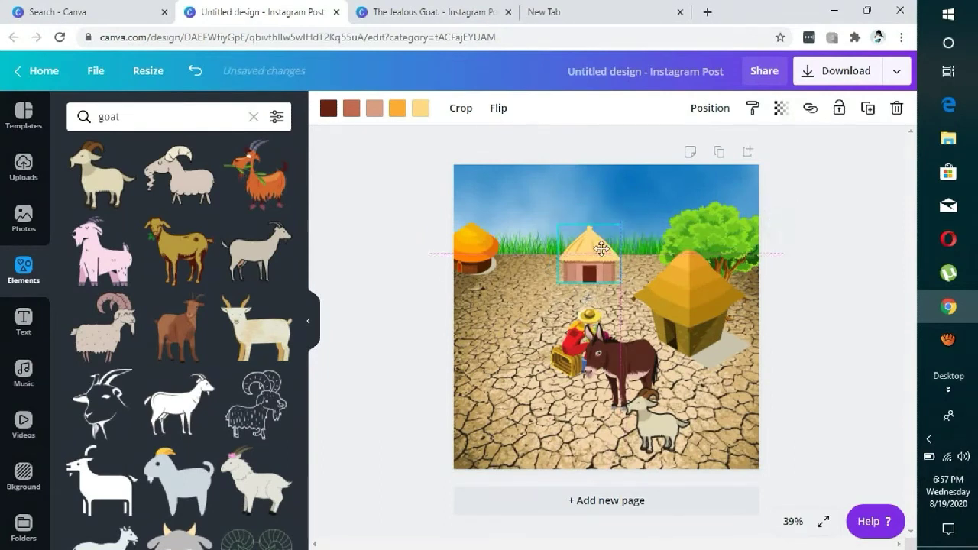
click(432, 11)
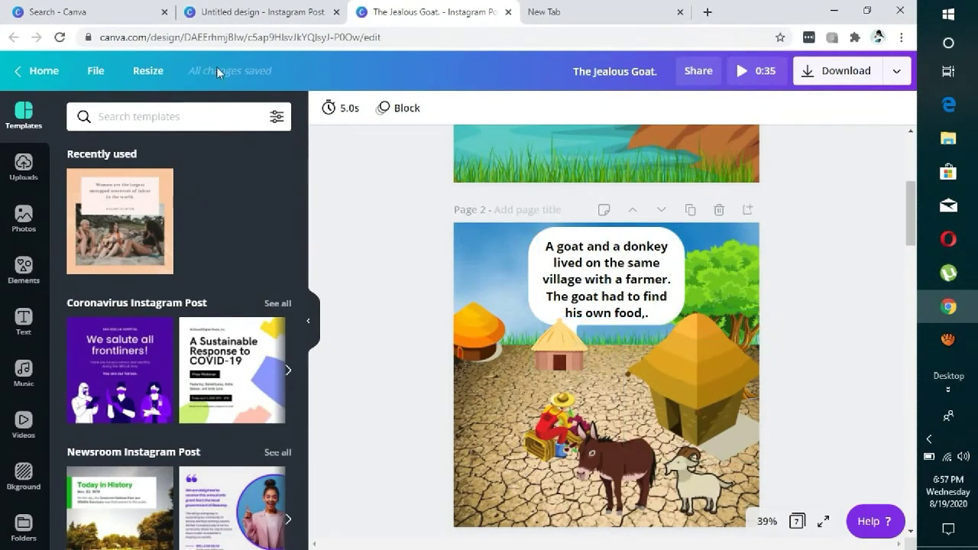
click(229, 11)
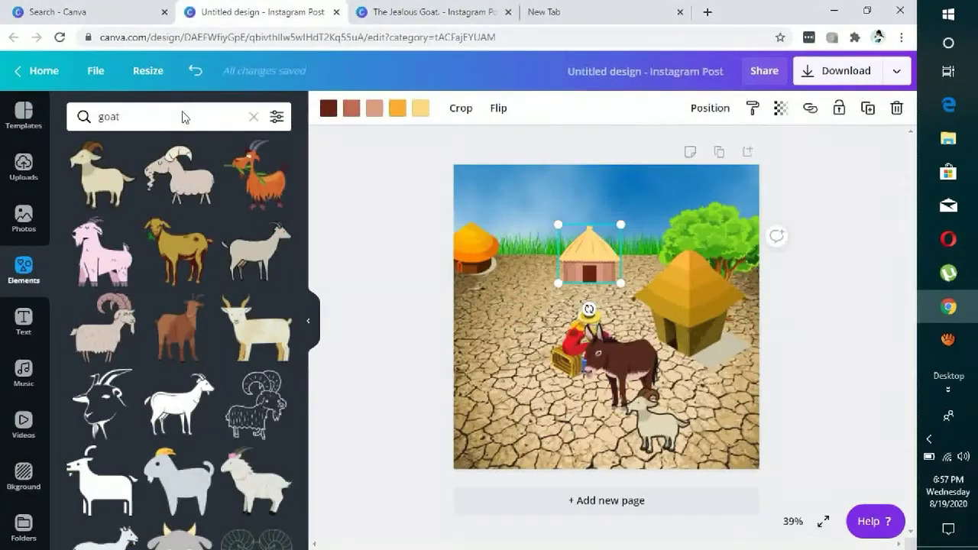
Search Elements for 'comment' and add the teal speech bubble up in the sky
click(120, 115)
text(commen)
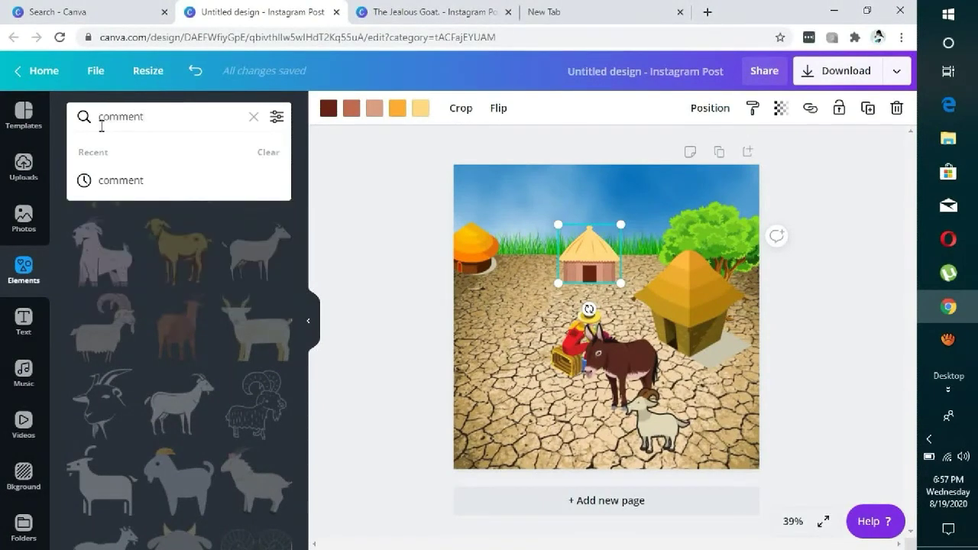
key(Return)
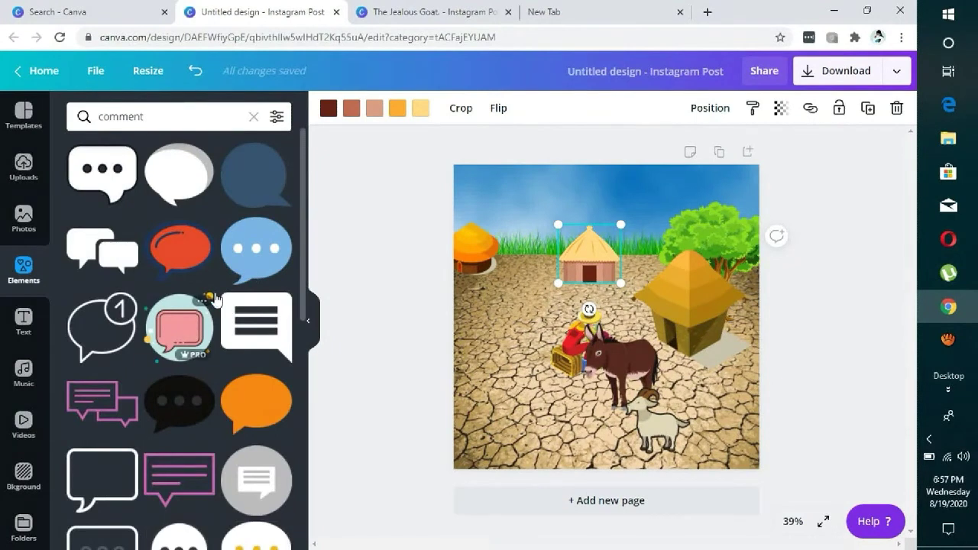
scroll(215, 298, down, 3)
scroll(177, 327, down, 2)
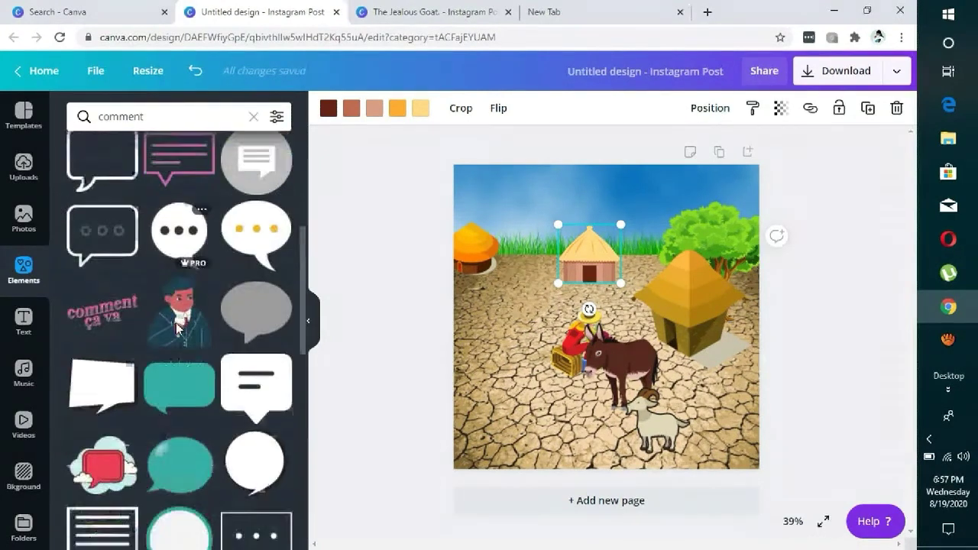
scroll(177, 327, down, 2)
scroll(180, 336, down, 4)
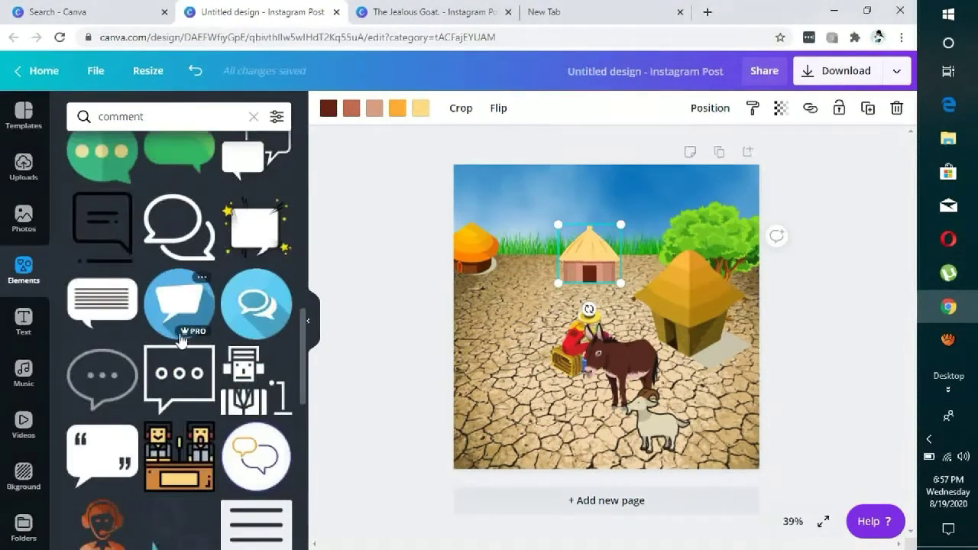
scroll(180, 340, up, 4)
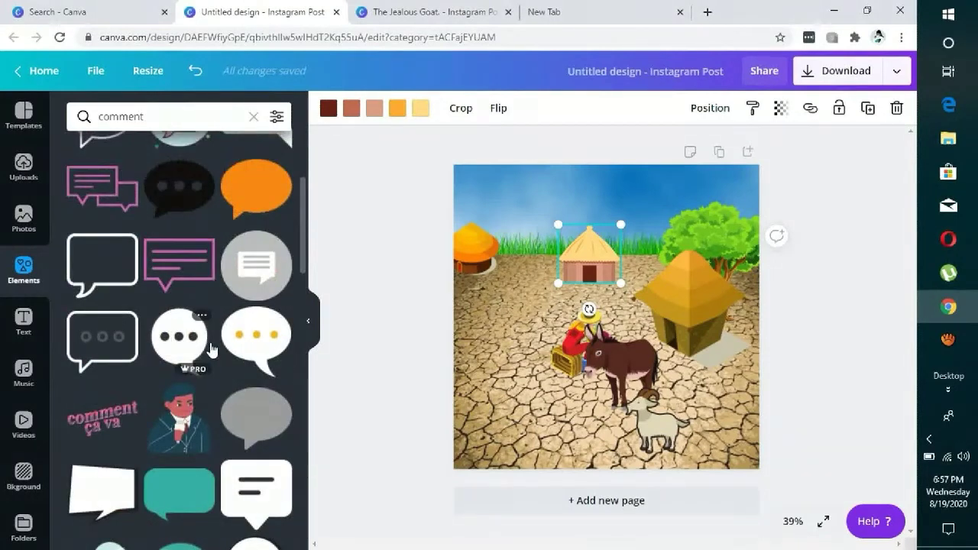
scroll(210, 348, up, 2)
scroll(210, 340, down, 2)
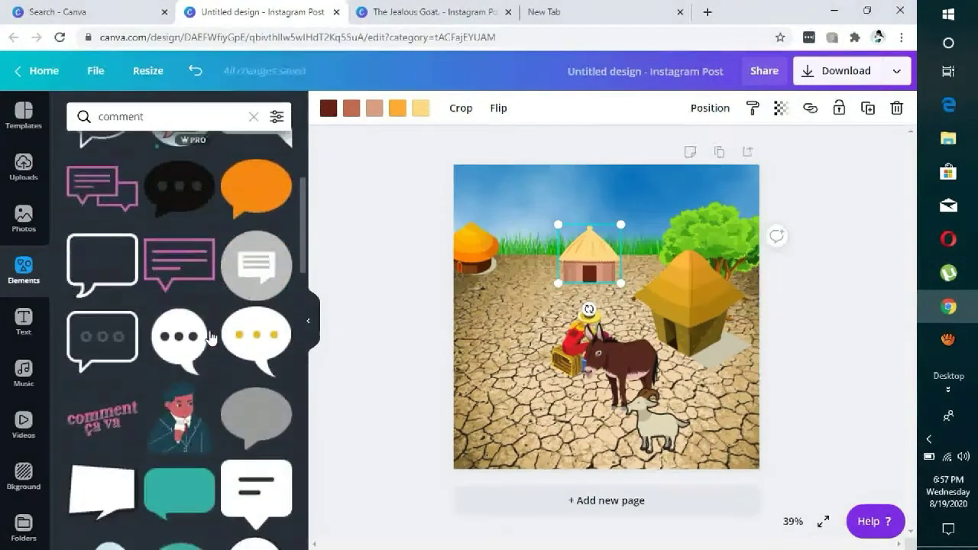
scroll(210, 339, up, 1)
scroll(200, 355, down, 3)
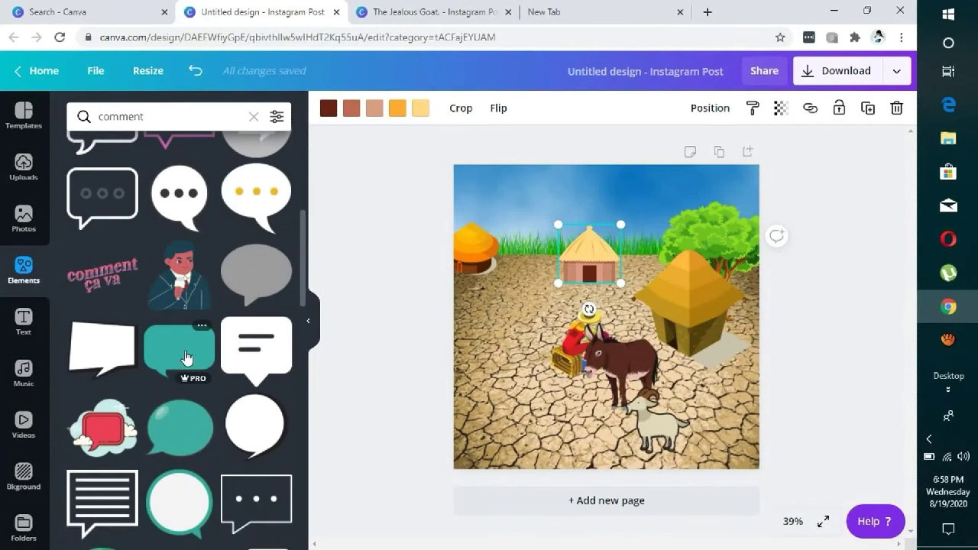
click(186, 357)
drag(596, 331, 558, 224)
Recolour the bubble white, send it behind the middle hut, and enlarge it at top centre
click(328, 108)
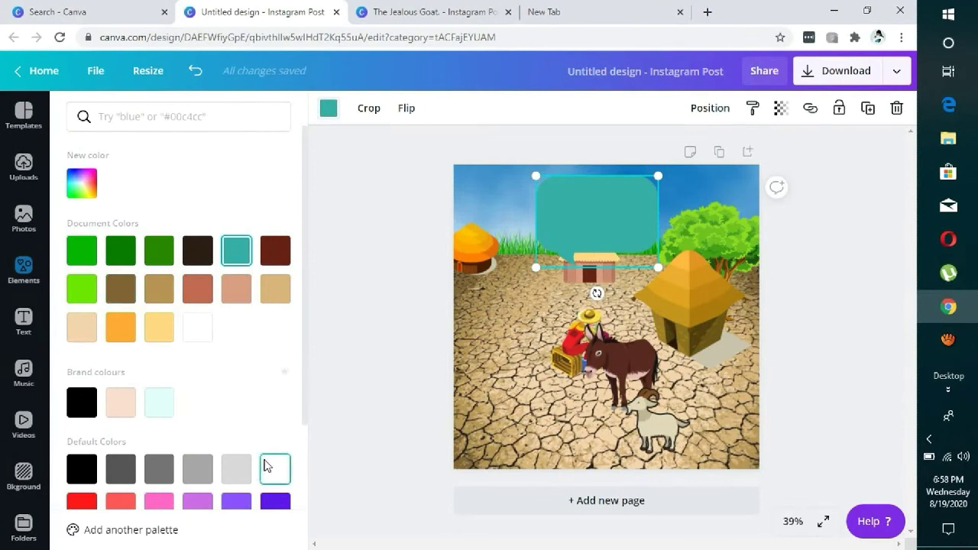
click(265, 467)
click(705, 109)
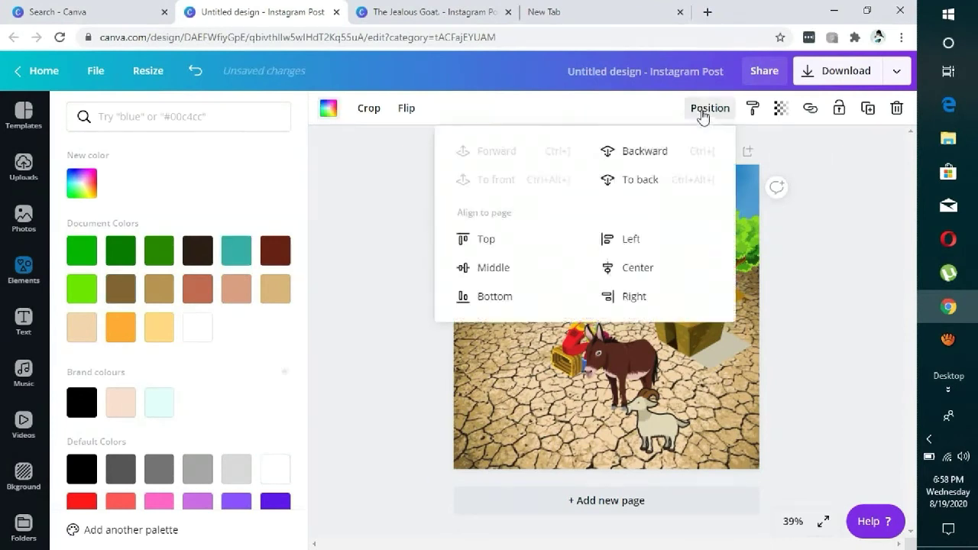
click(645, 152)
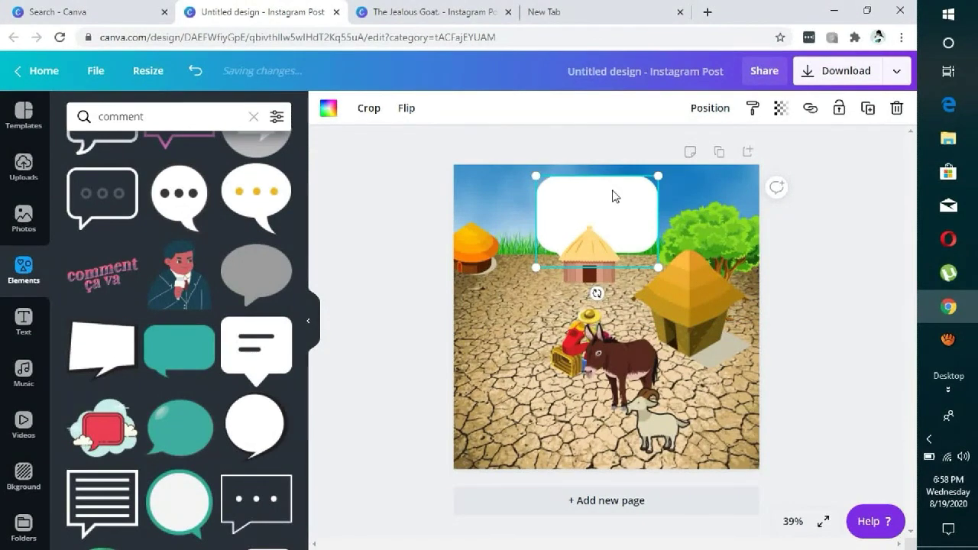
drag(535, 268, 524, 277)
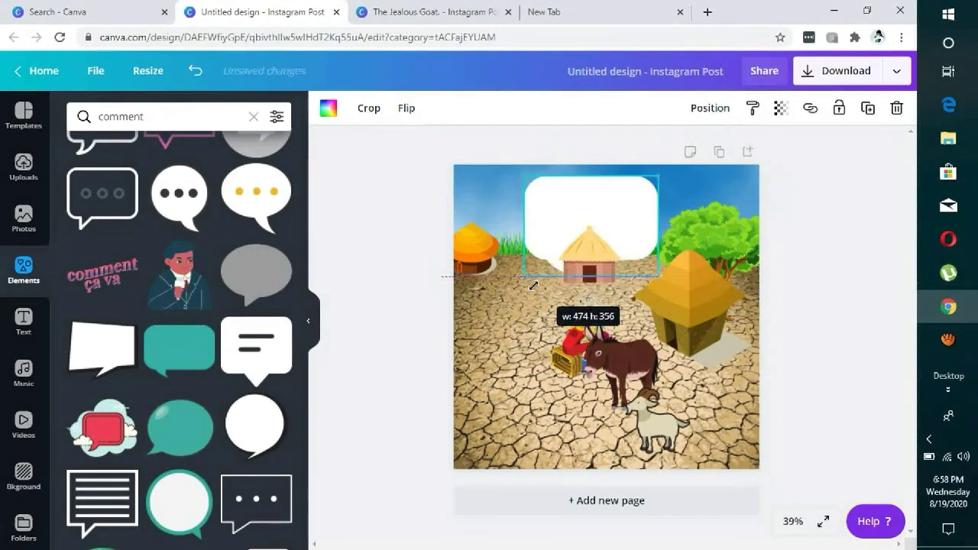
drag(648, 201, 653, 194)
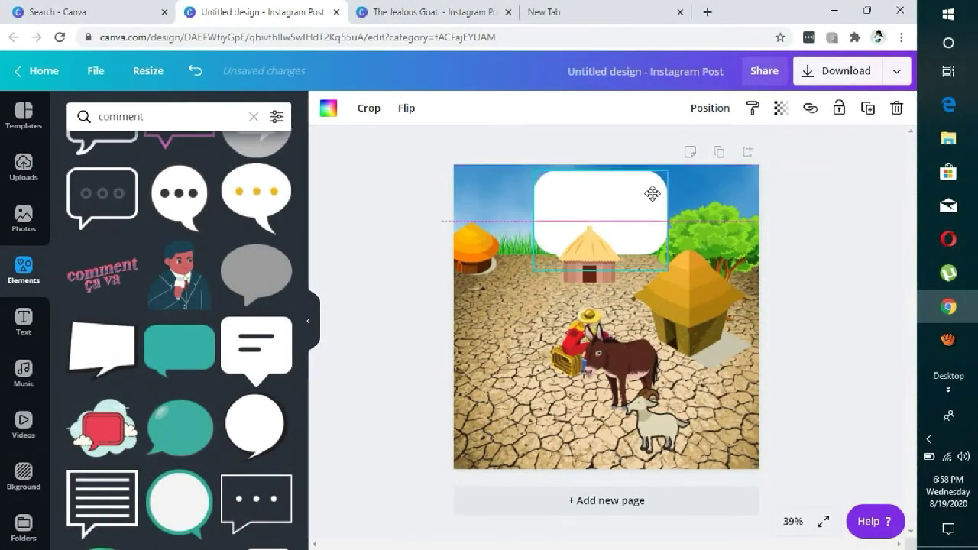
click(782, 218)
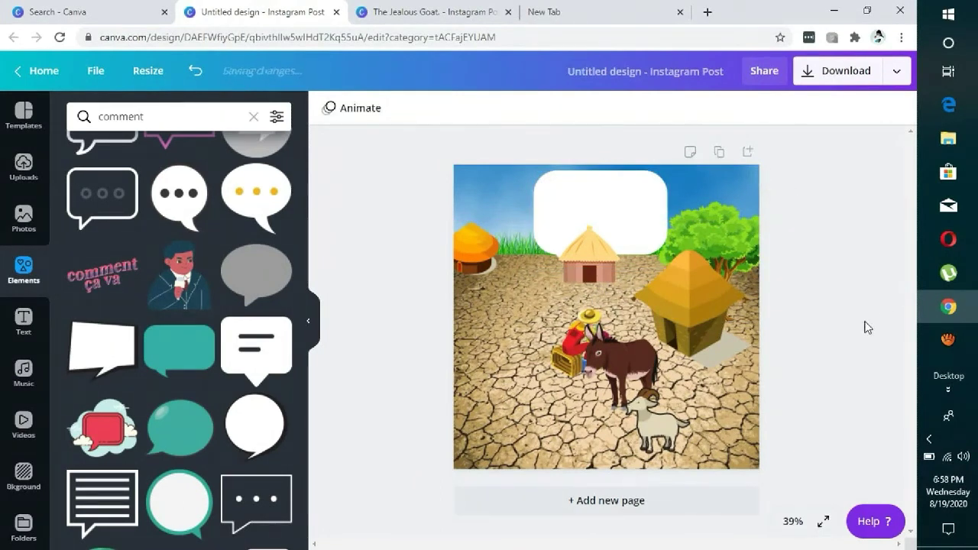
click(446, 12)
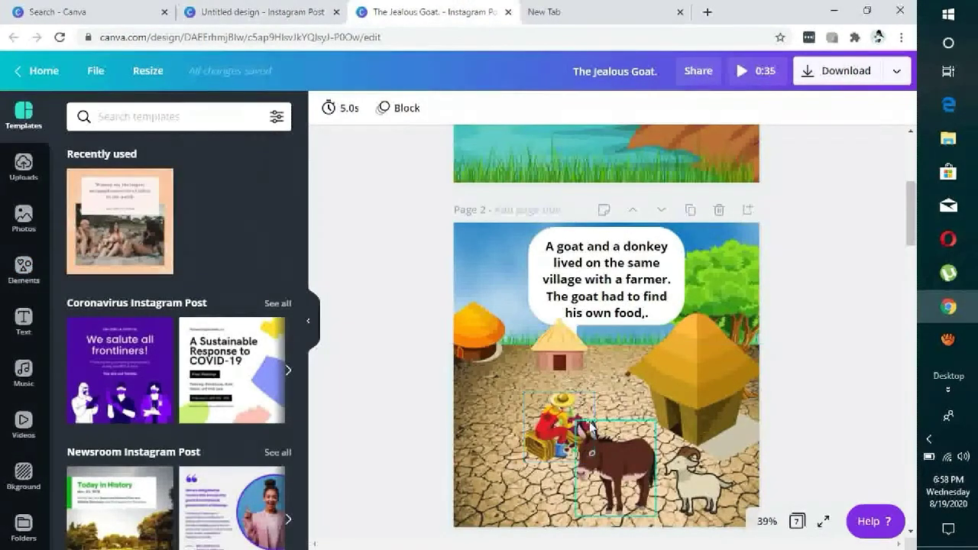
click(253, 10)
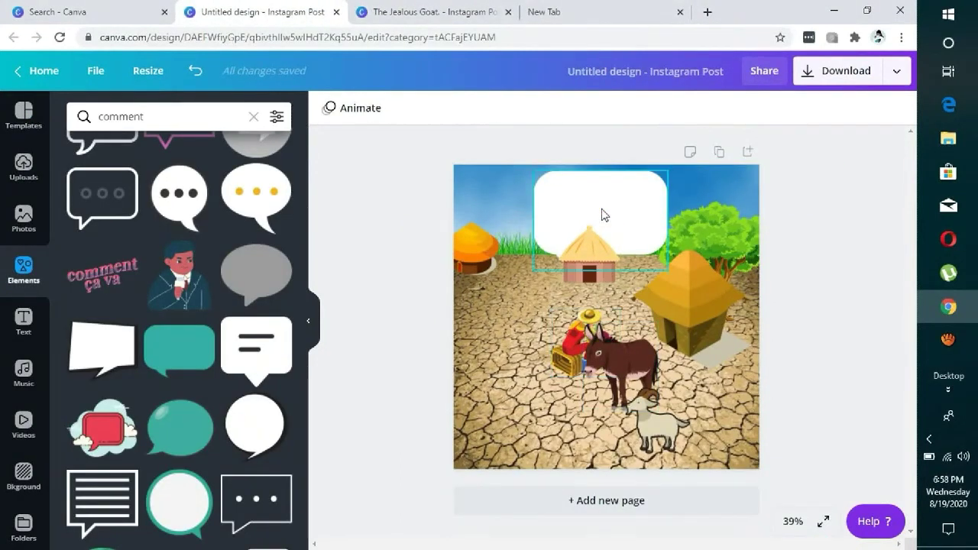